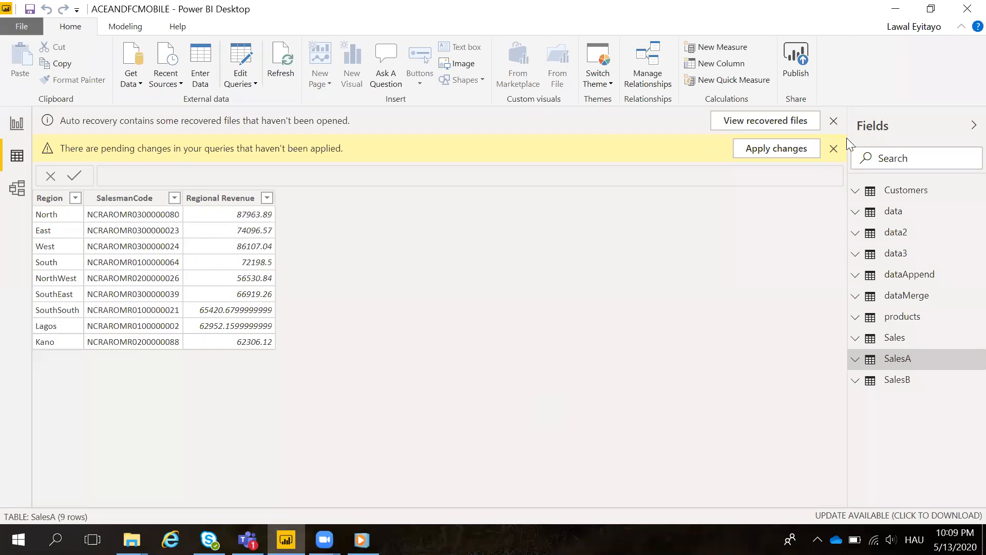
Dismiss the pending query changes notice and open the SalesA query in the Power Query Editor
left_click(833, 149)
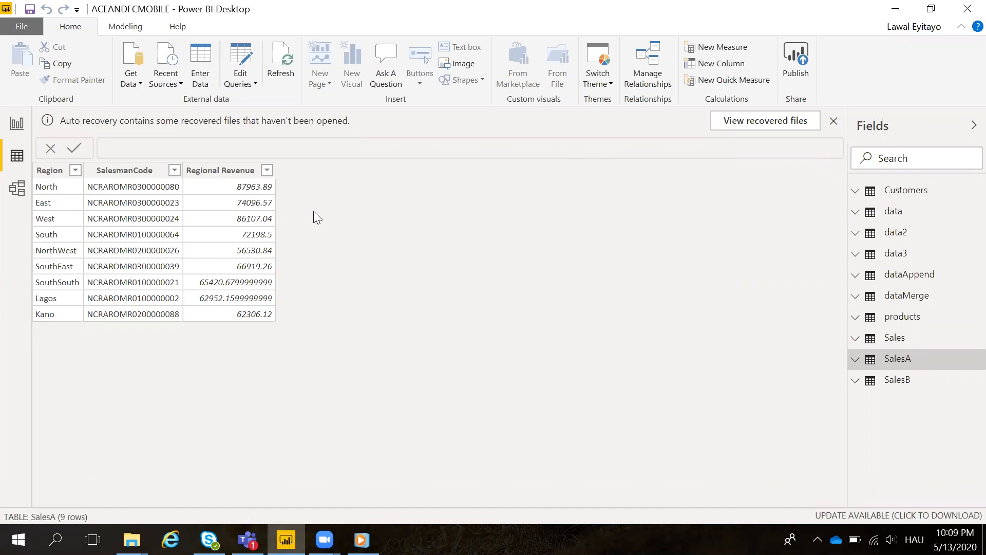
left_click(241, 86)
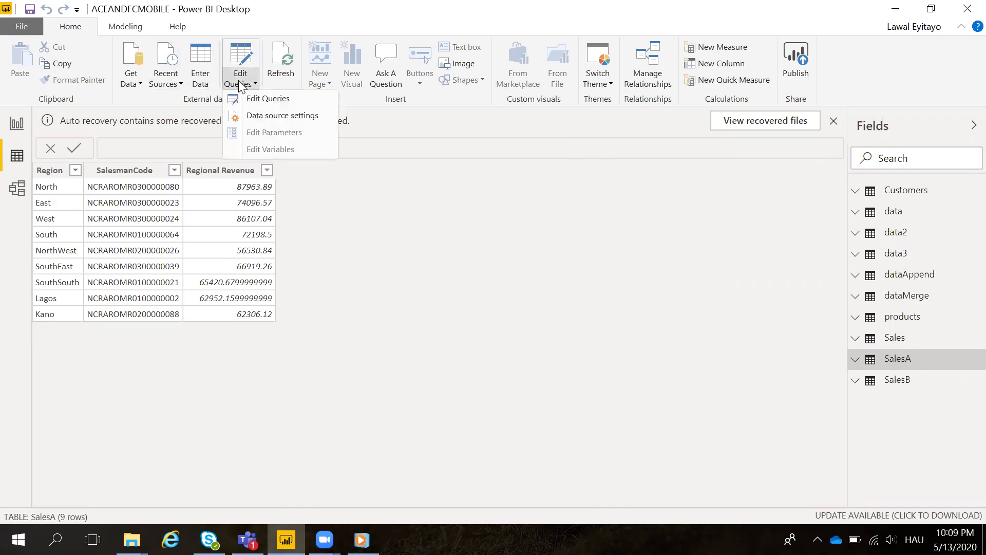
left_click(276, 102)
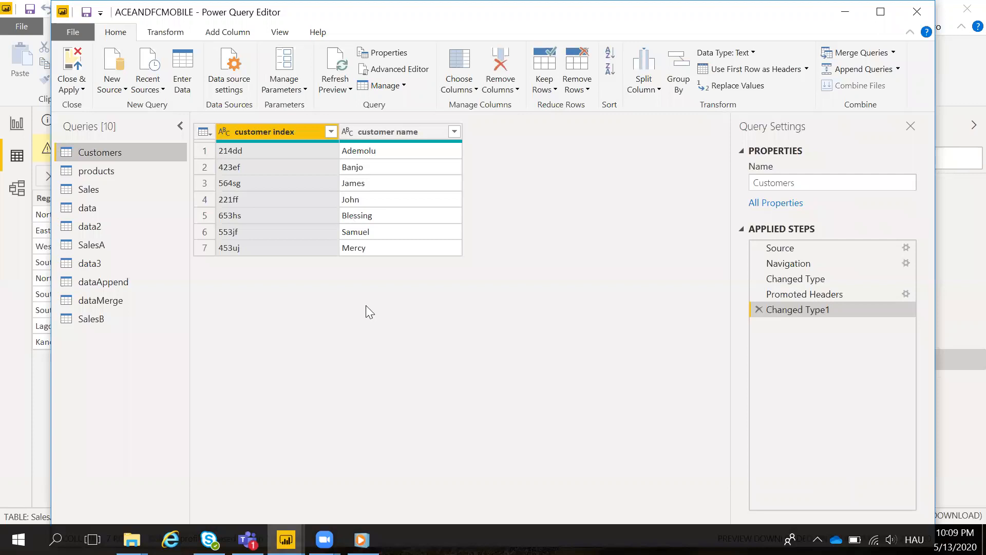
left_click(85, 245)
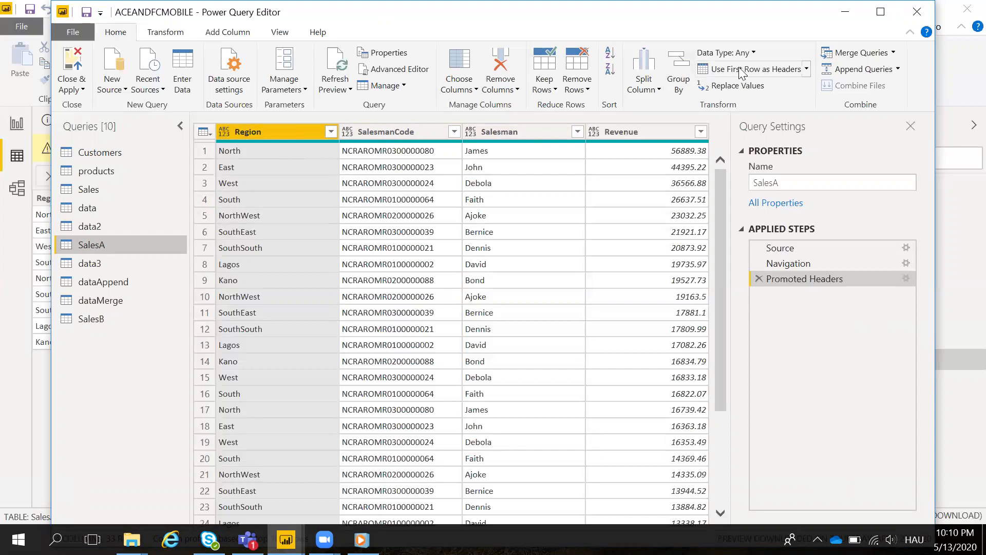
Set up a basic Group By on SalesmanCode in SalesA, with Total Revenue as the new column name
left_click(678, 68)
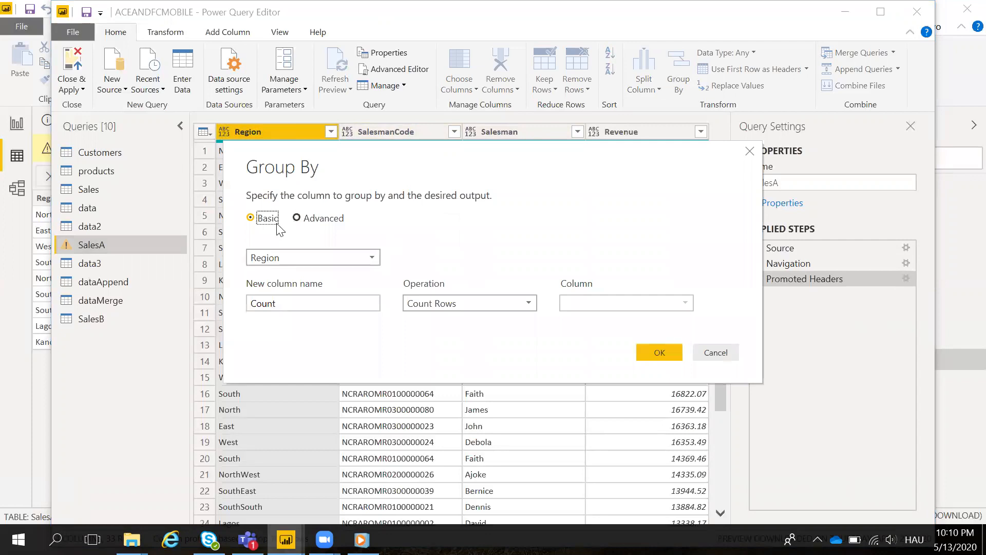
left_click(373, 257)
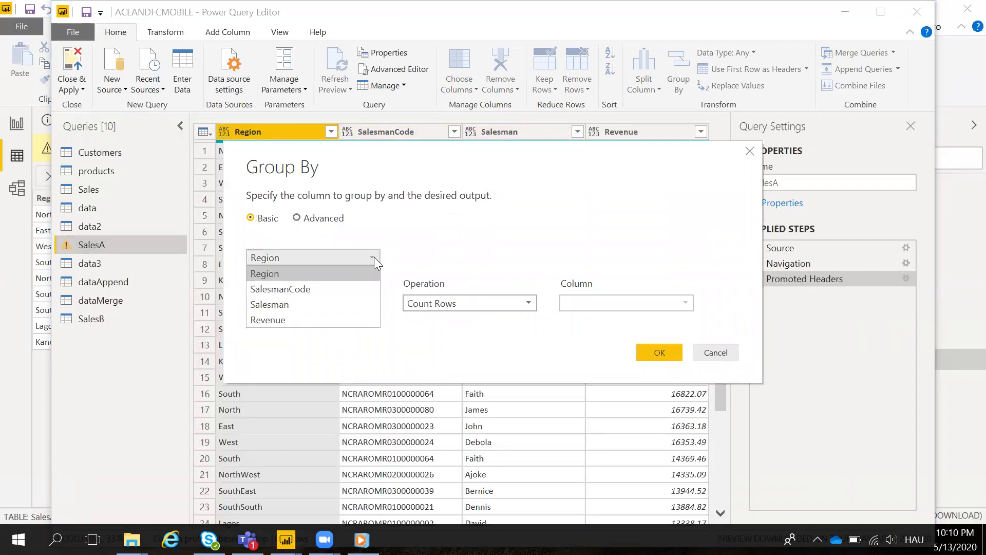
left_click(347, 289)
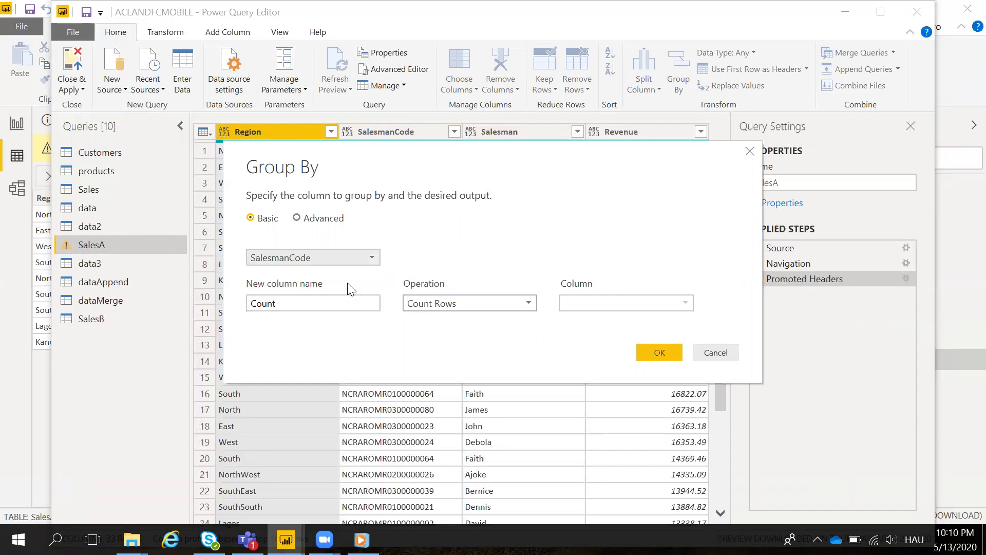
left_click(313, 303)
key("BackSpace")
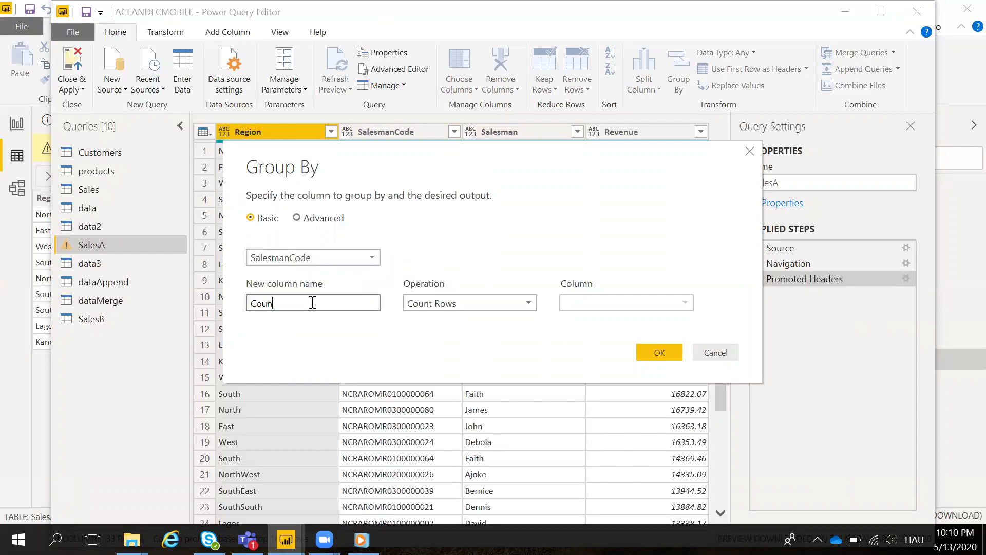
key("BackSpace")
key("BackSpace")
key("BackSpace")
key("BackSpace")
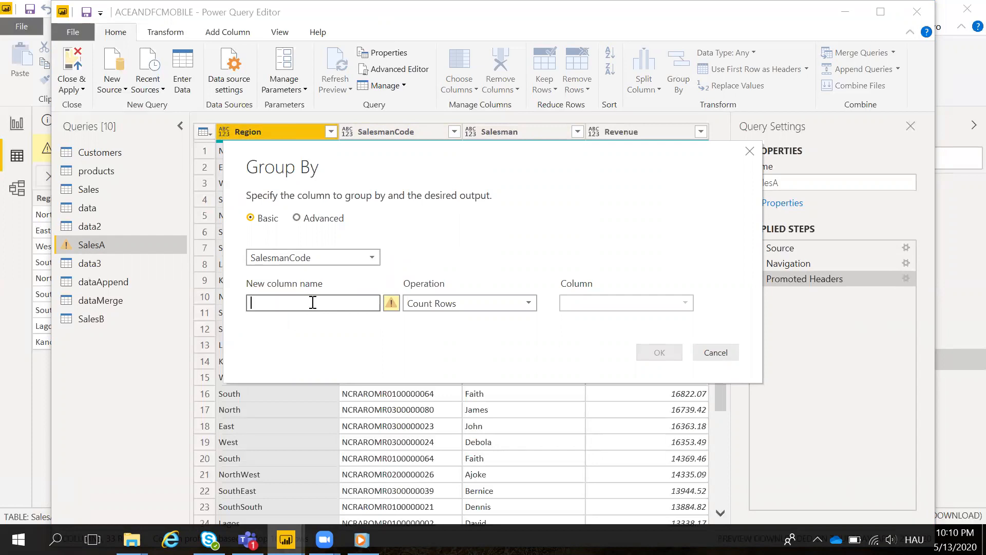
type("Total")
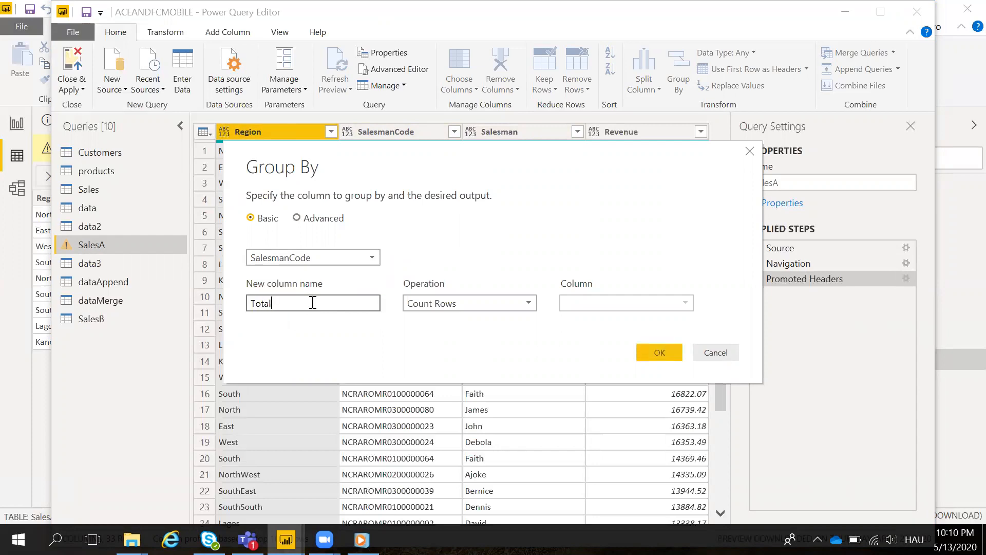
type(" Revenue")
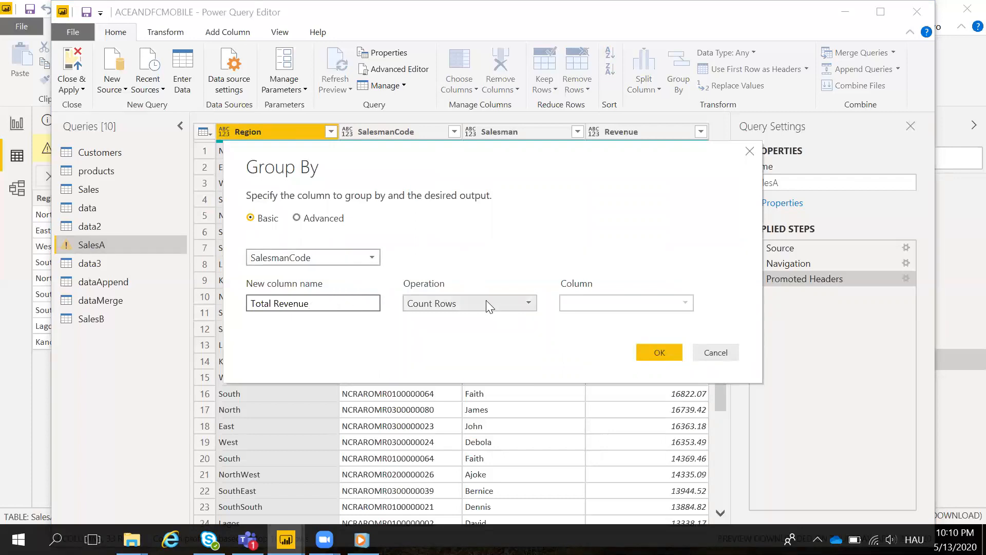
Apply the SalesmanCode grouping with a Sum of the Revenue column, and delete the resulting Grouped Rows step
left_click(528, 303)
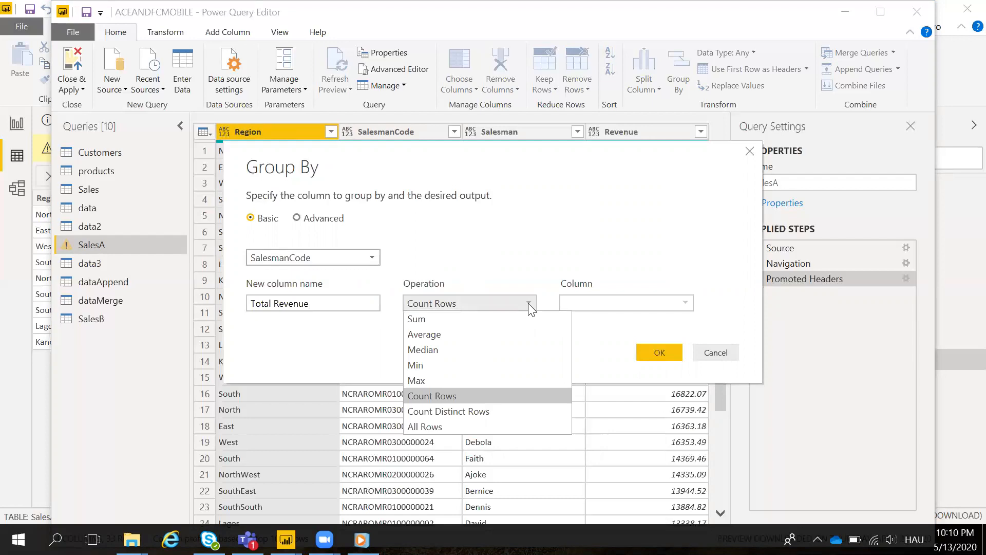
left_click(486, 322)
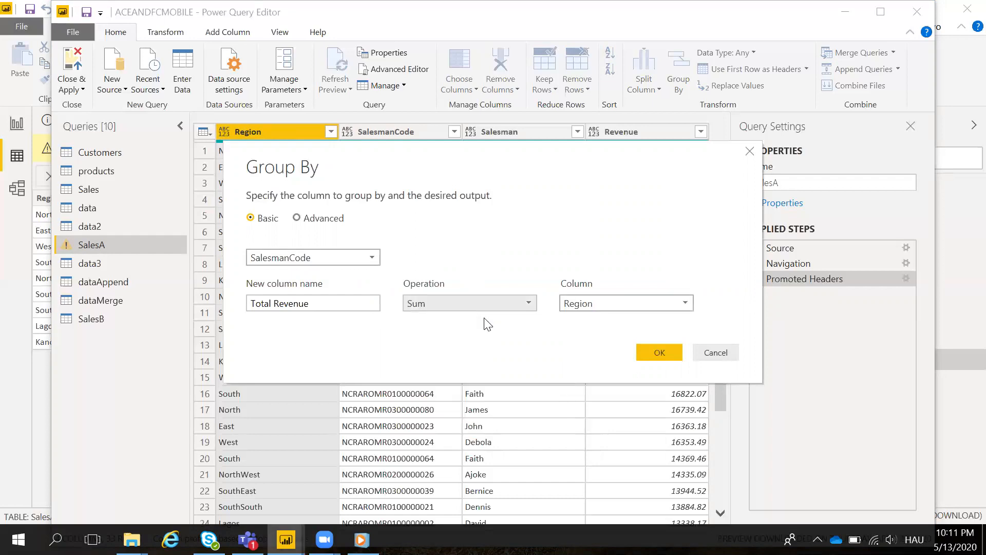
left_click(686, 304)
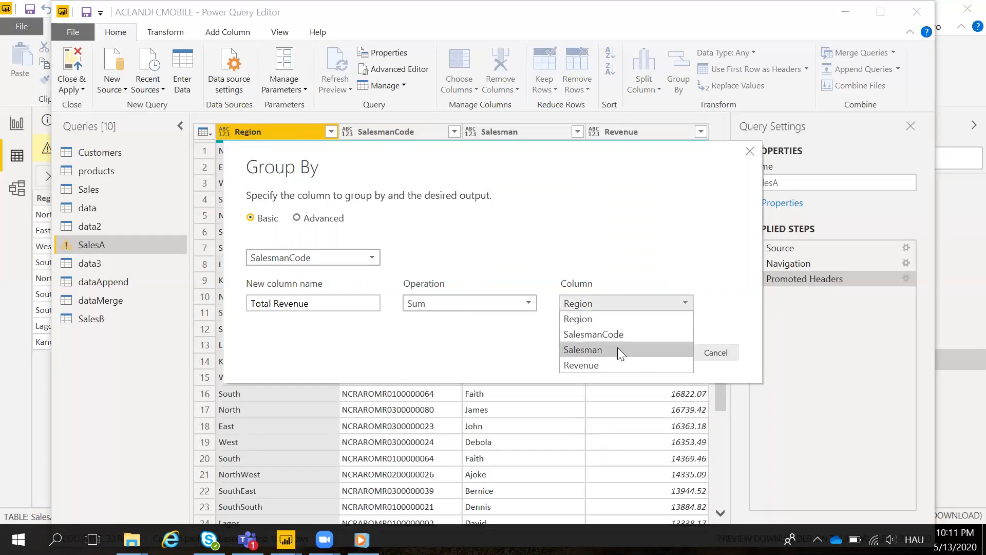
left_click(608, 365)
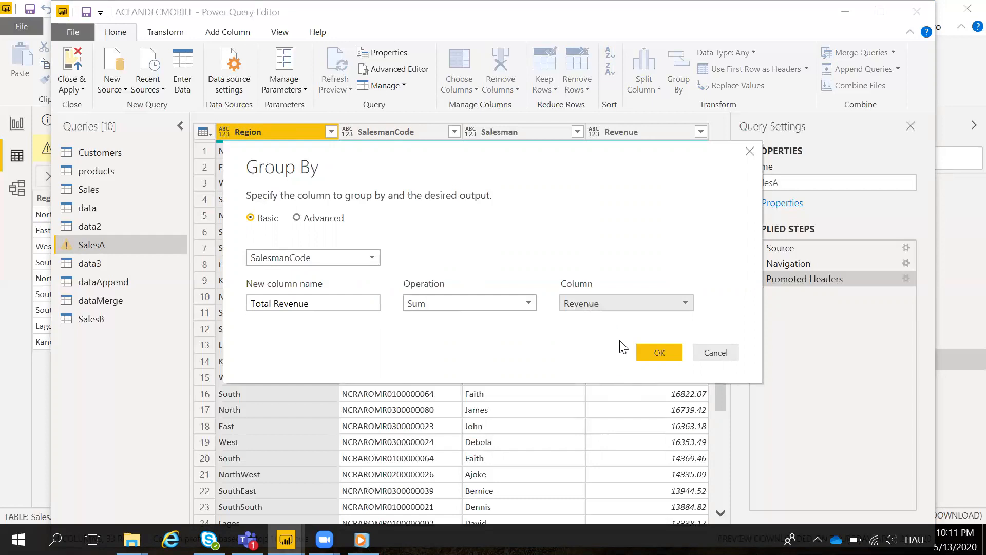
left_click(658, 352)
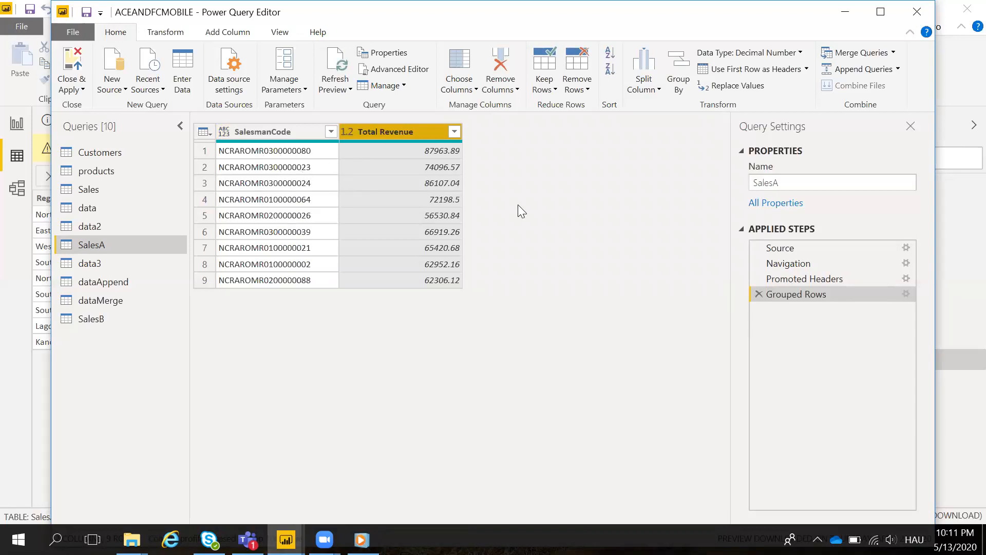
left_click(758, 294)
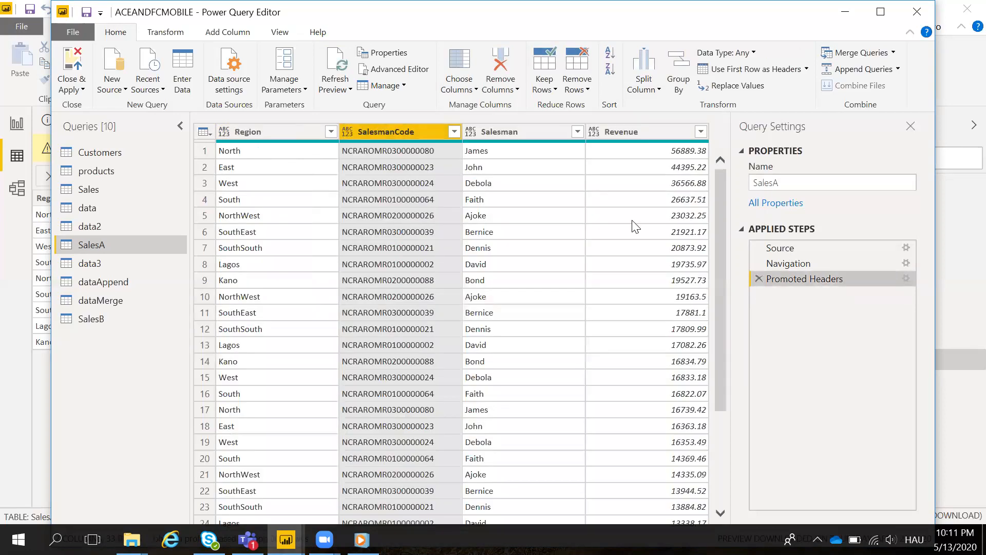
Set up an advanced Group By on SalesA with Region and SalesmanCode as the grouping columns
left_click(680, 76)
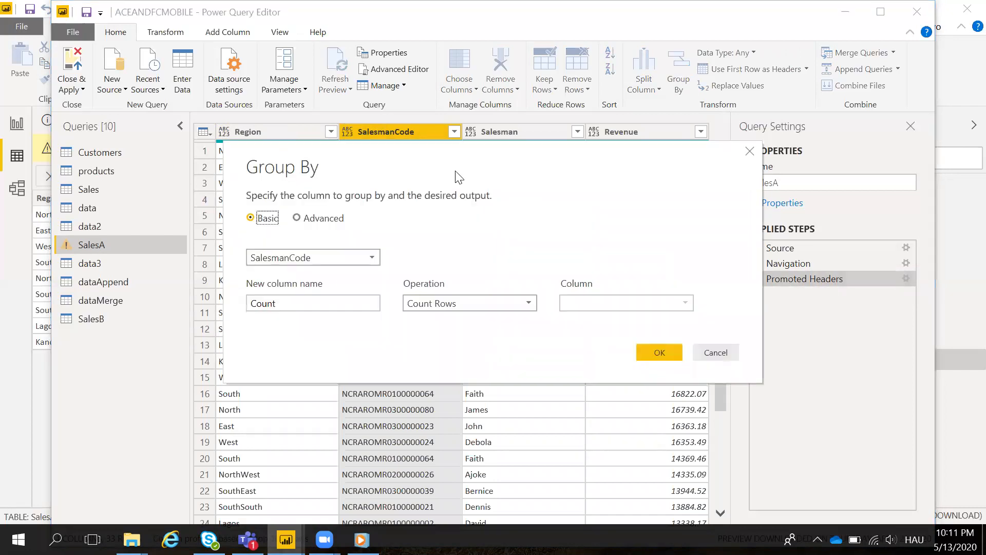
left_click(297, 218)
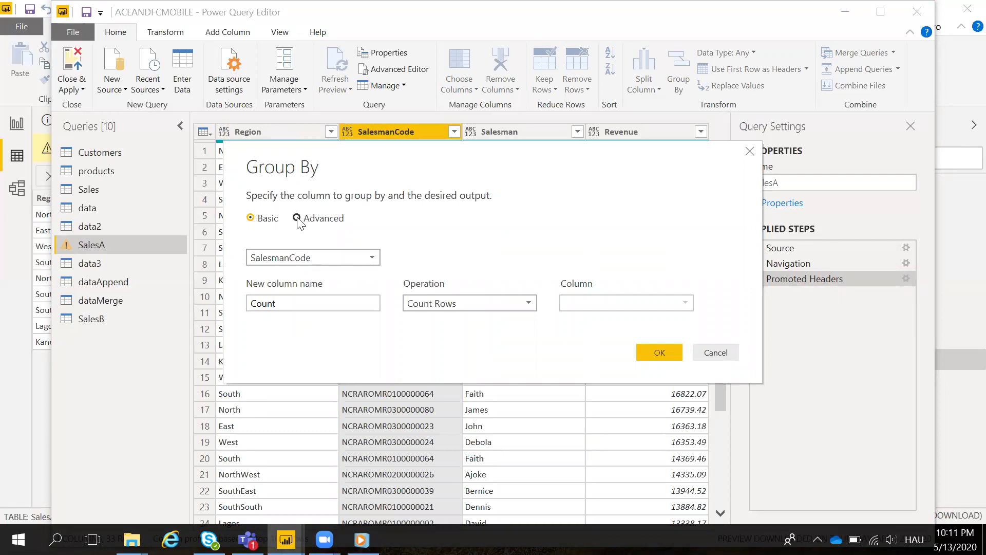
left_click(376, 265)
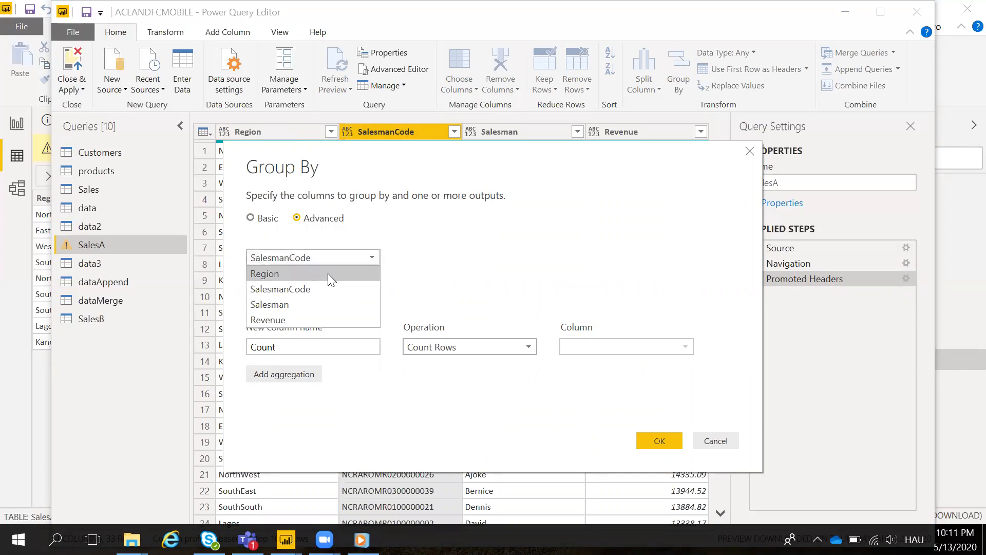
left_click(328, 273)
left_click(299, 286)
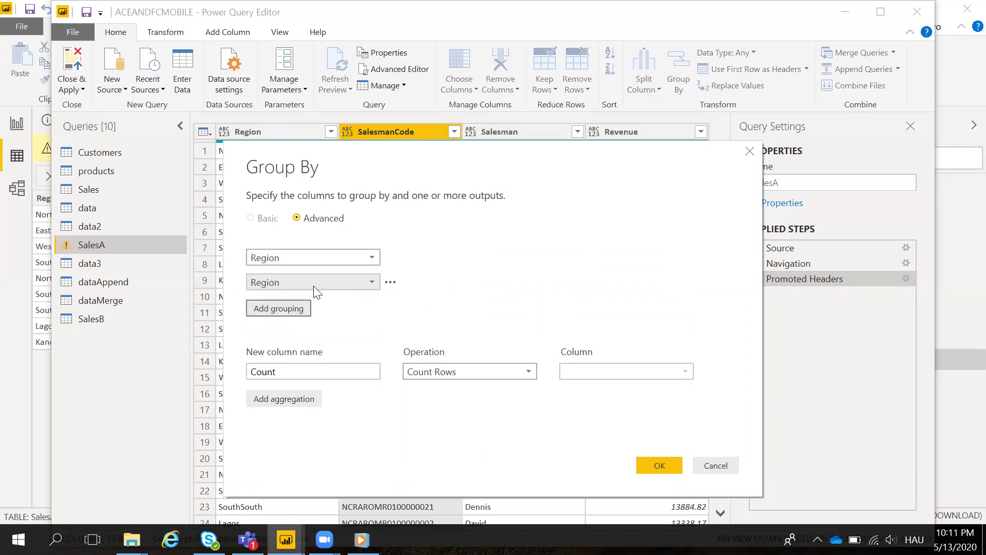
left_click(369, 283)
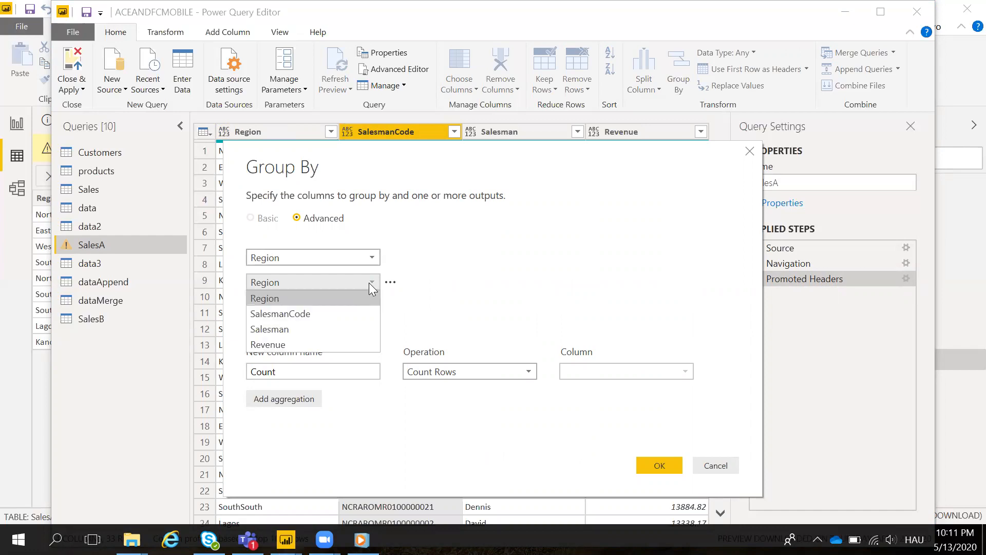
left_click(335, 315)
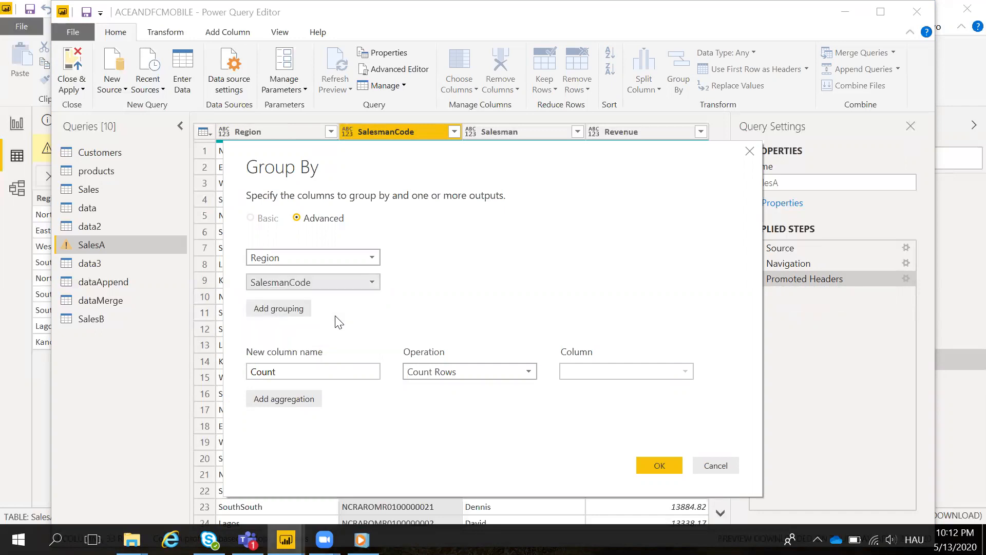
Name the new aggregated column Total Revenue
left_click(311, 370)
key("BackSpace")
key("BackSpace")
key("BackSpace")
key("BackSpace")
key("BackSpace")
type("Regional")
key("BackSpace")
key("BackSpace")
key("BackSpace")
key("BackSpace")
key("BackSpace")
key("BackSpace")
key("BackSpace")
key("BackSpace")
key("BackSpace")
type("Total Revenue")
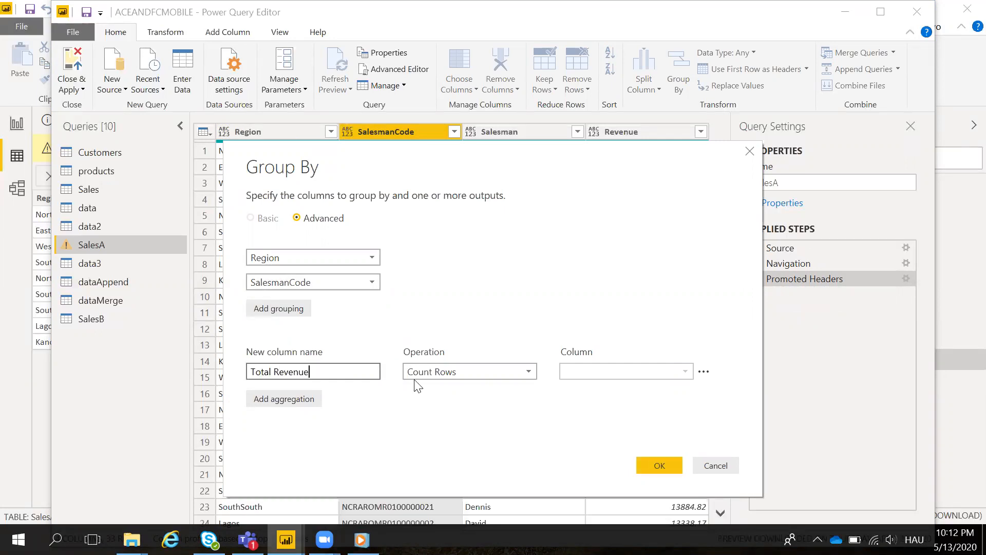
Aggregate the new column as the Sum of Revenue and apply the grouping
left_click(524, 373)
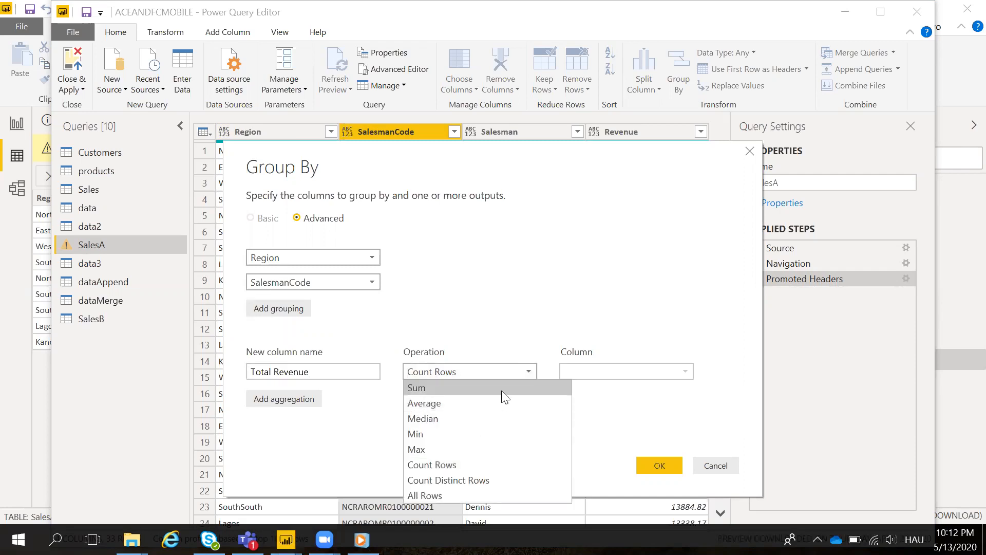
left_click(501, 389)
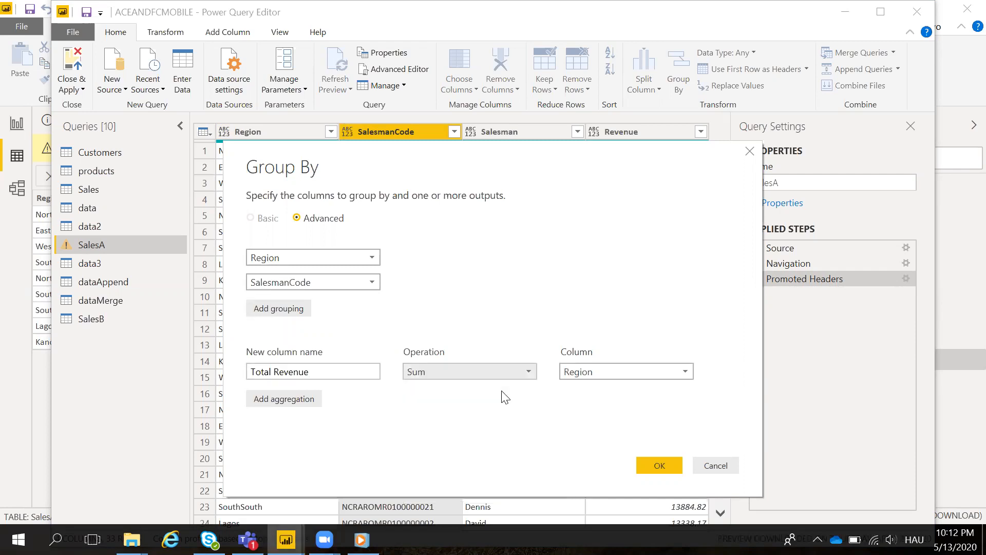
left_click(686, 371)
left_click(633, 431)
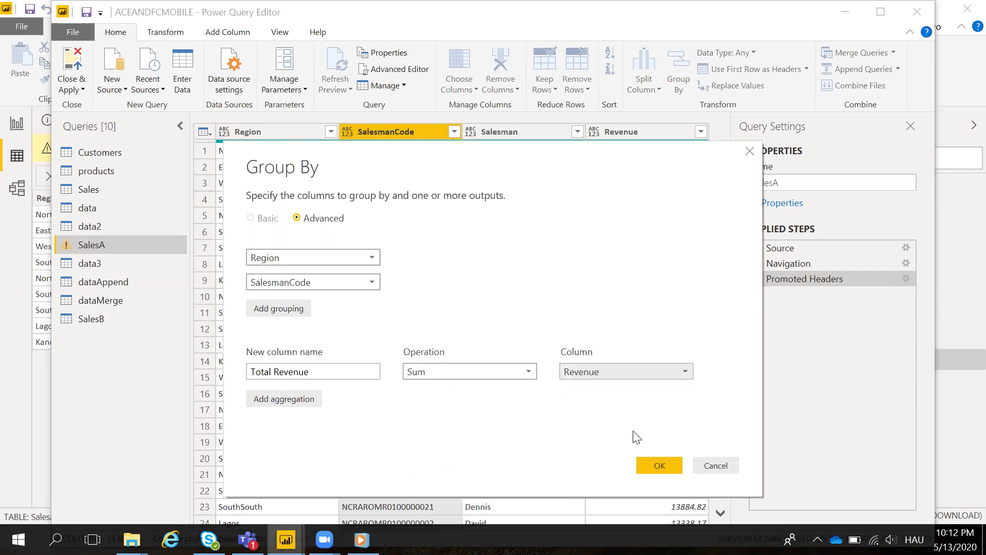
left_click(663, 463)
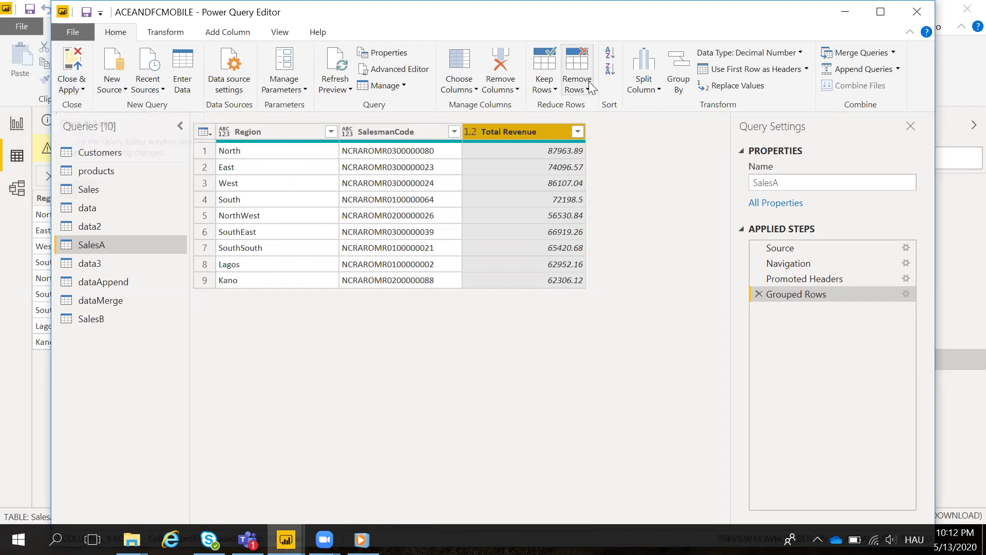
Close the query editor with its changes applied and show the SalesB table's data
left_click(81, 90)
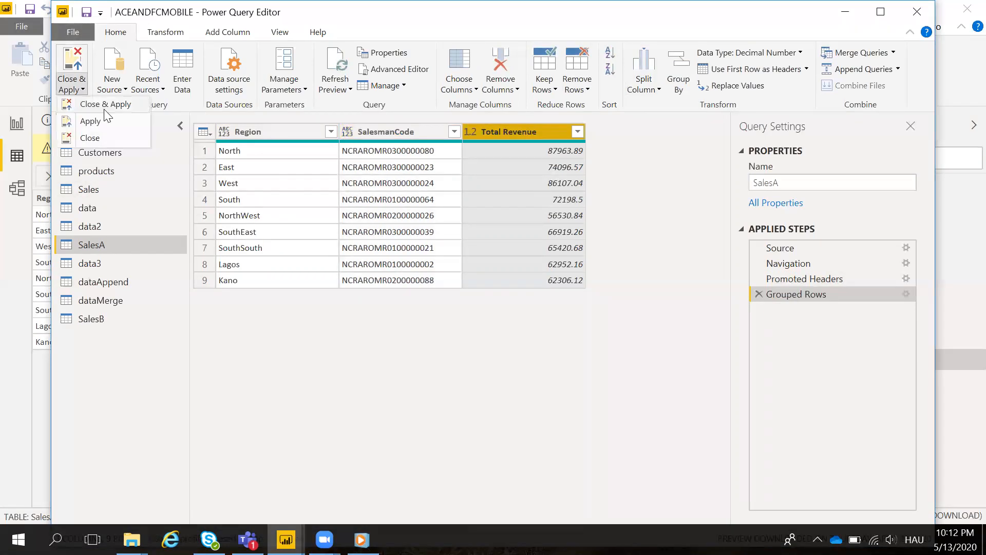
left_click(281, 302)
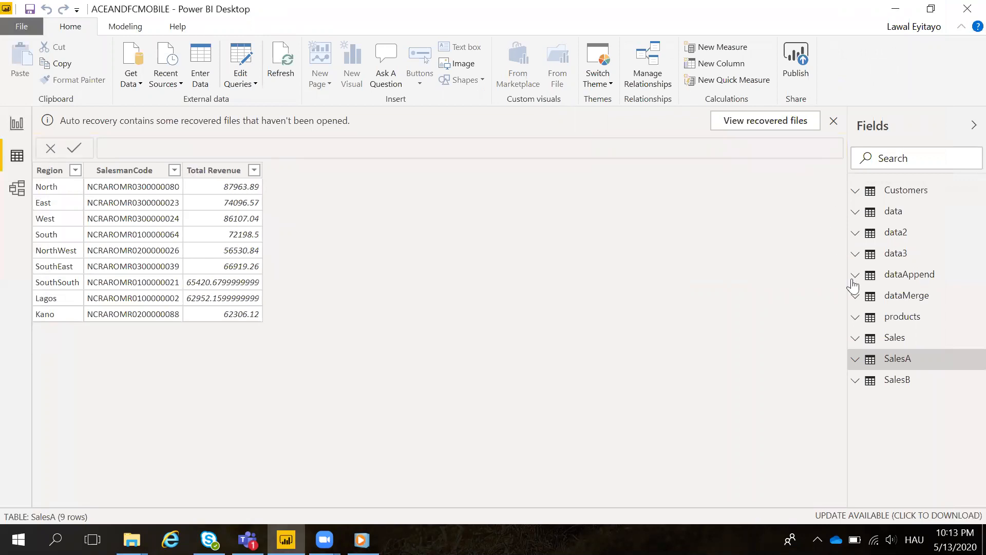
left_click(899, 380)
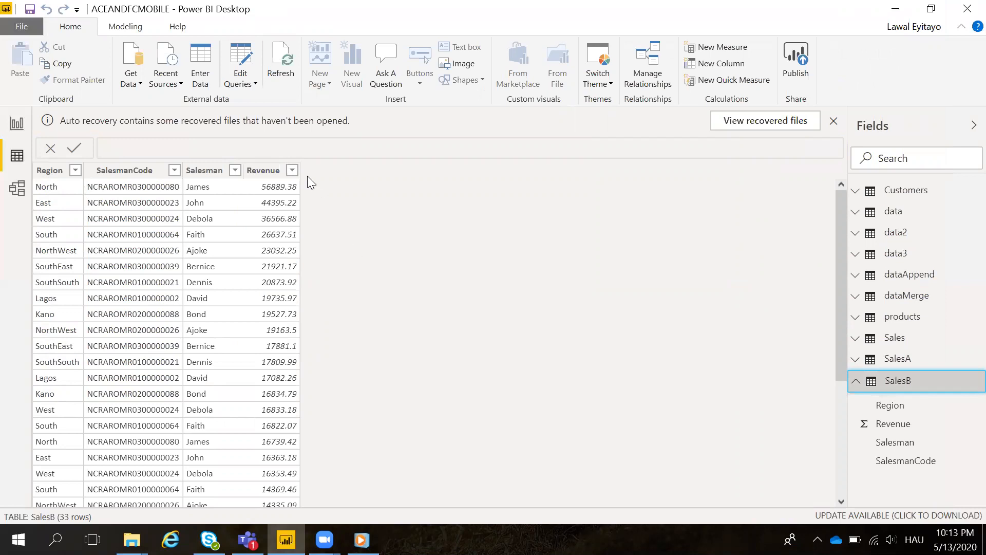
Create a new calculated table named Regional Sales
left_click(126, 28)
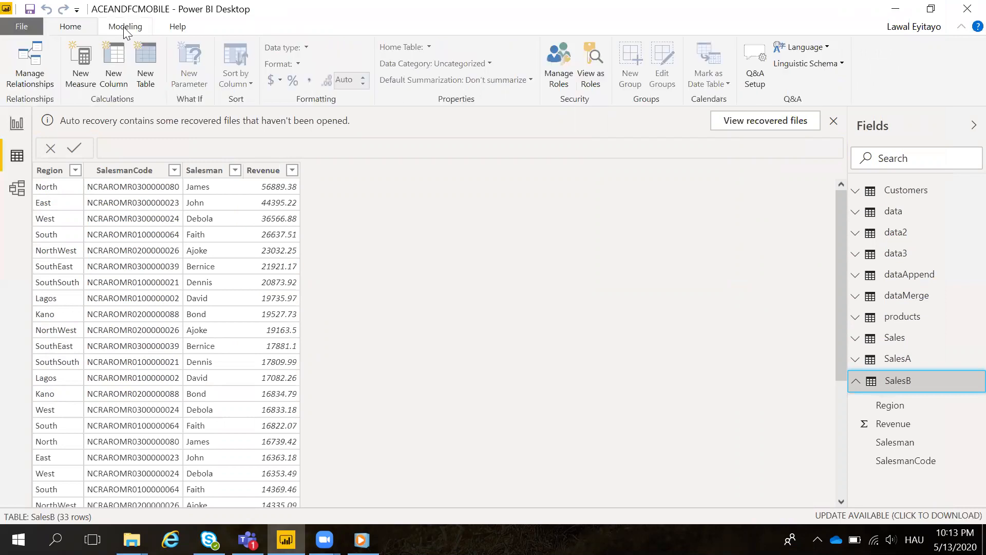
left_click(147, 77)
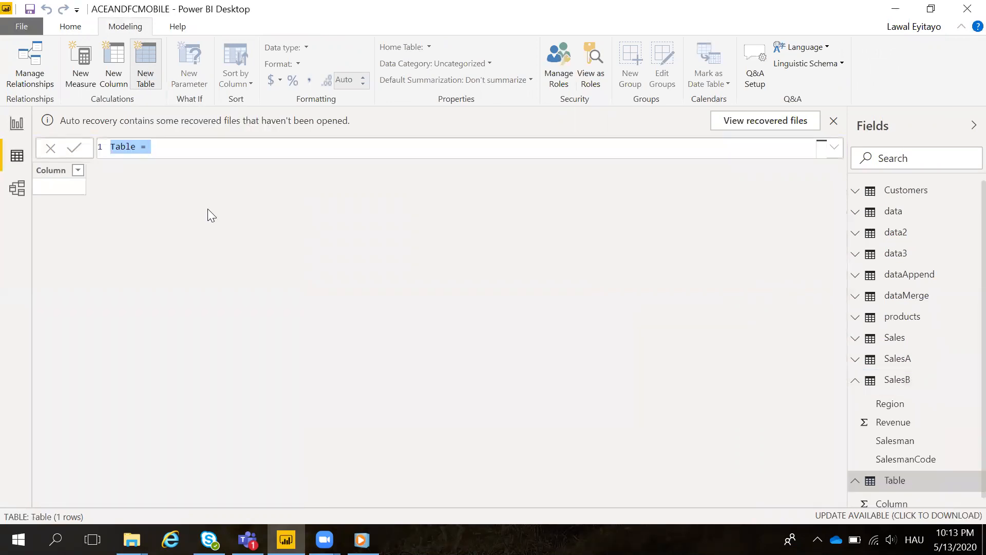
left_click(142, 149)
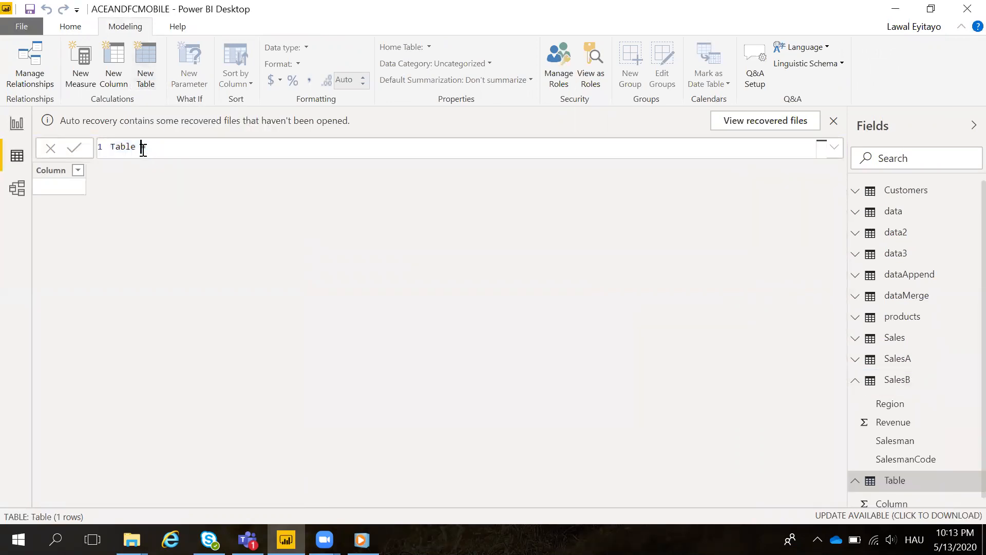
key("BackSpace")
key("BackSpace")
key("BackSpace")
key("BackSpace")
key("BackSpace")
key("BackSpace")
type("Regional Sales")
Begin the Regional Sales table formula with the GROUPBY function and SalesB as its source table
key("End")
type("grou")
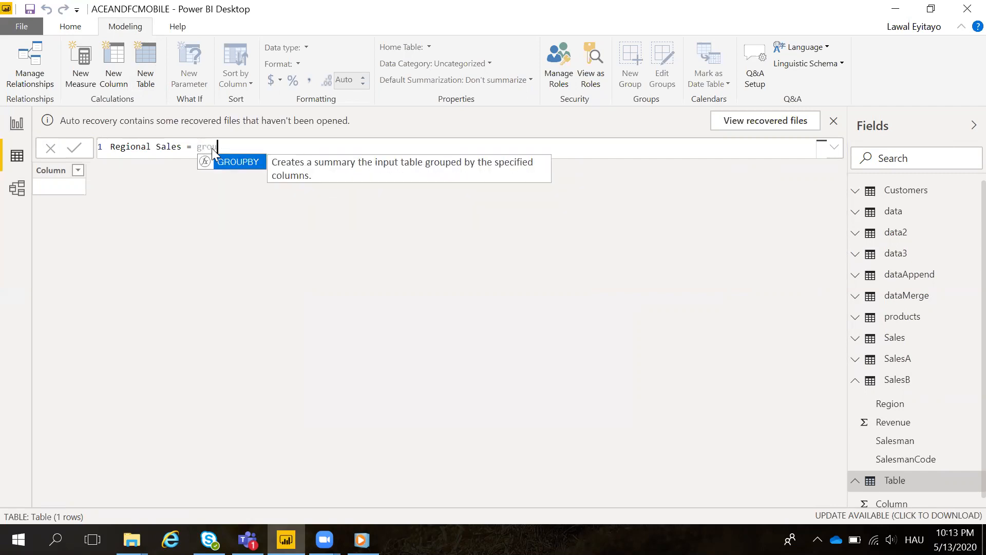
key("Tab")
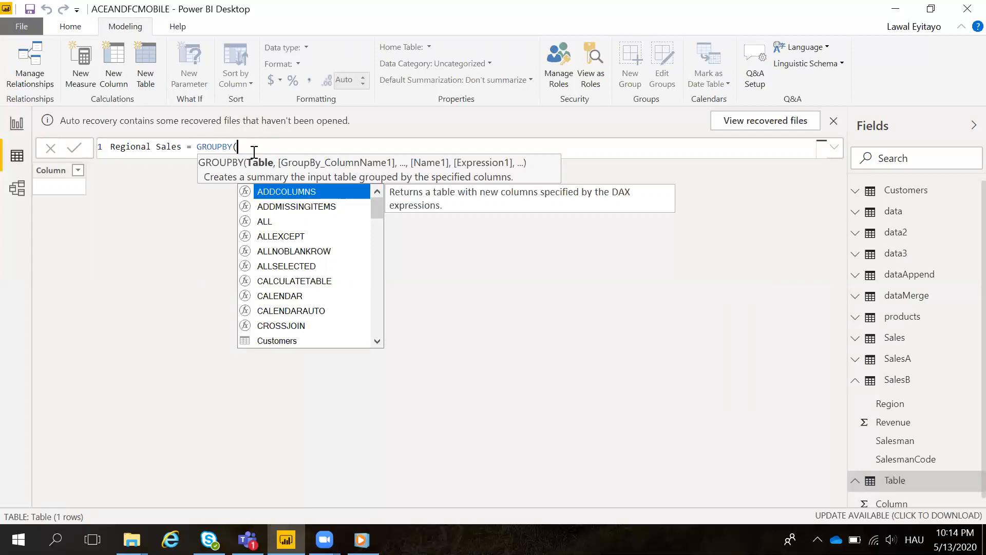
type("sales")
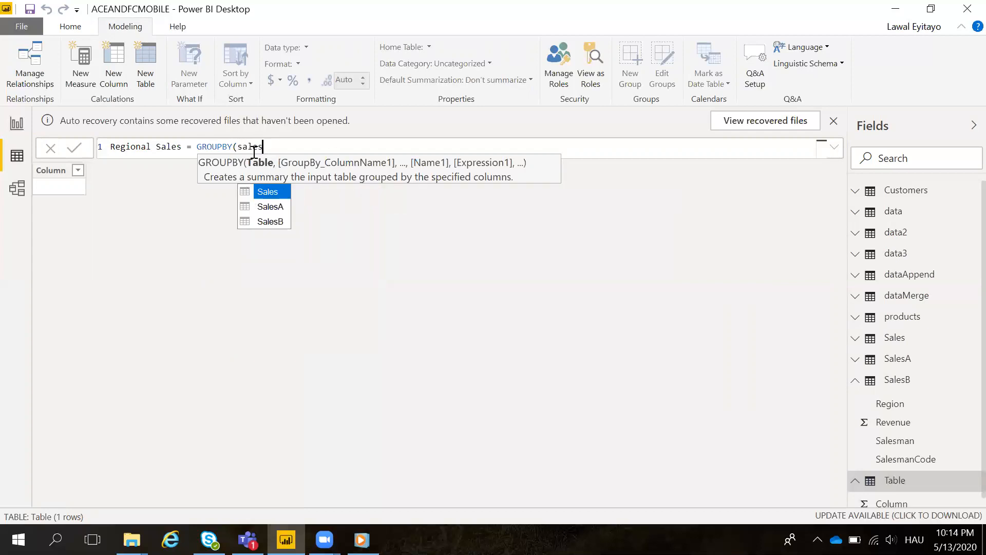
double_click(270, 222)
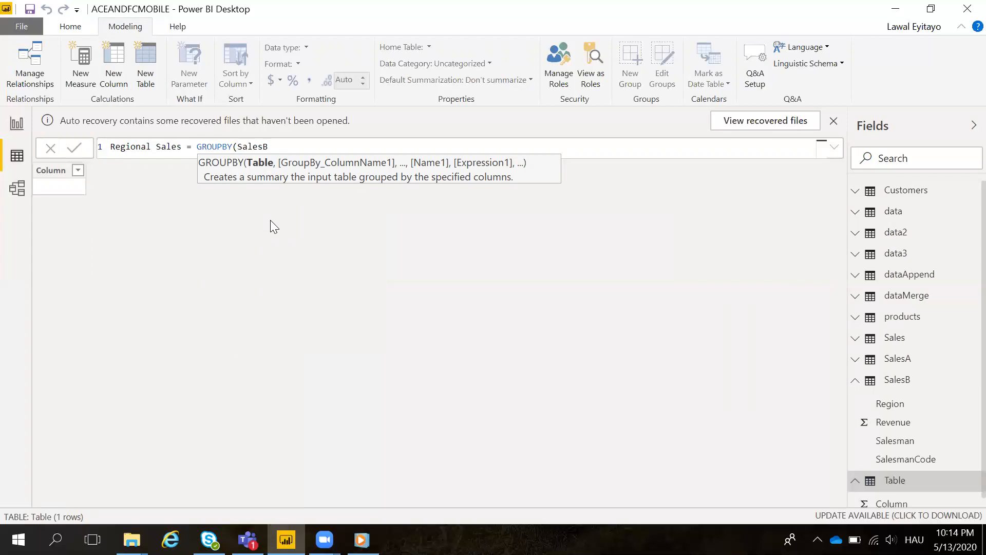
Add SalesB[Region] and SalesB[Salesman] as the grouping columns of the GROUPBY formula
type(",")
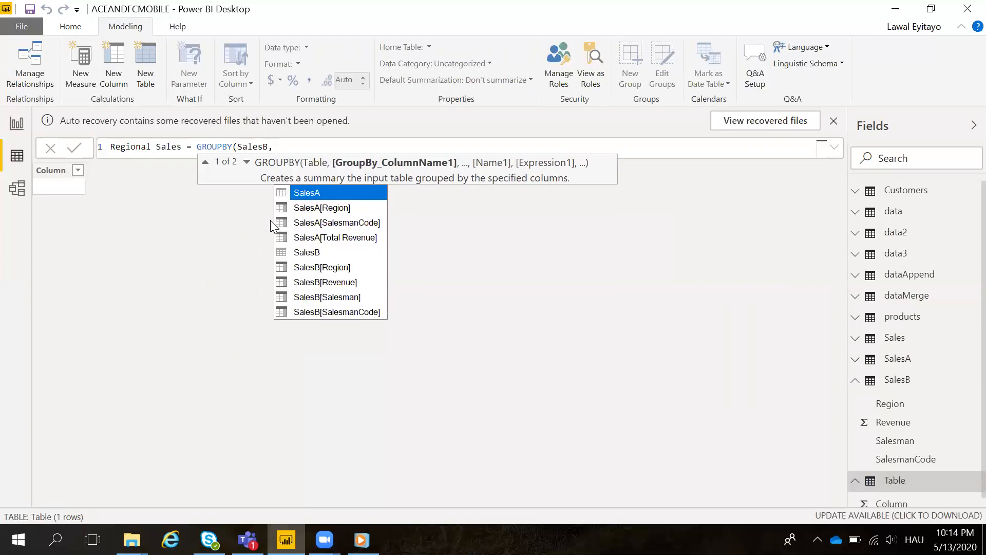
type(" sales")
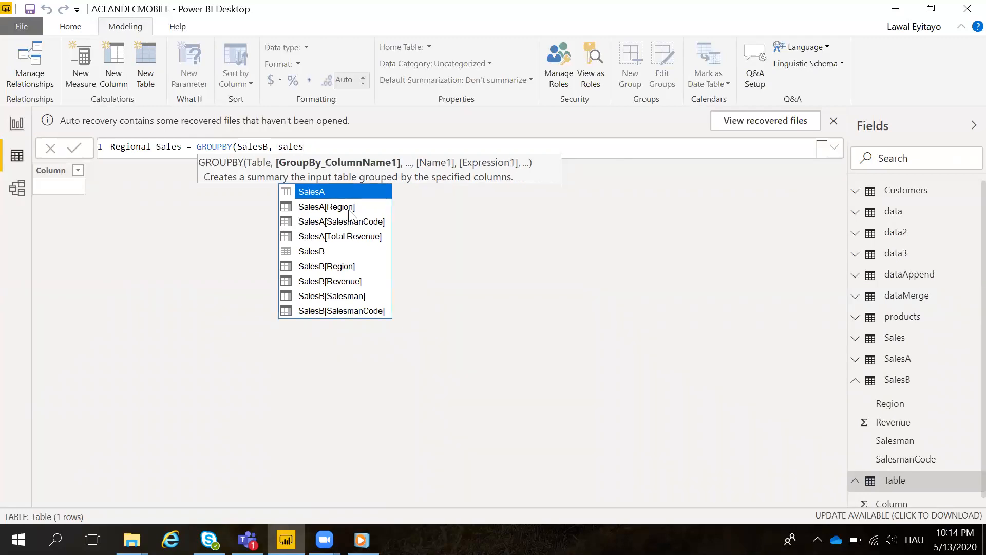
double_click(340, 266)
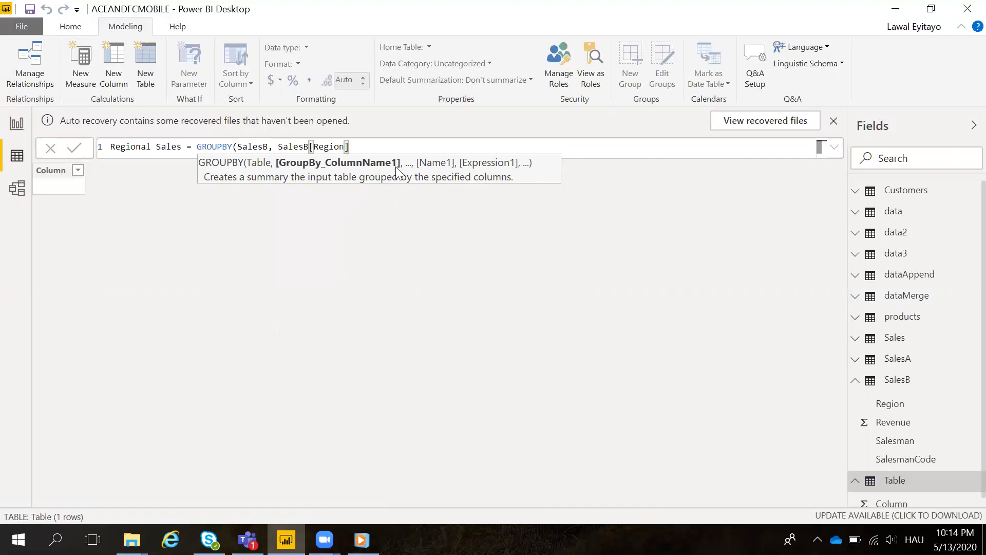
type(",")
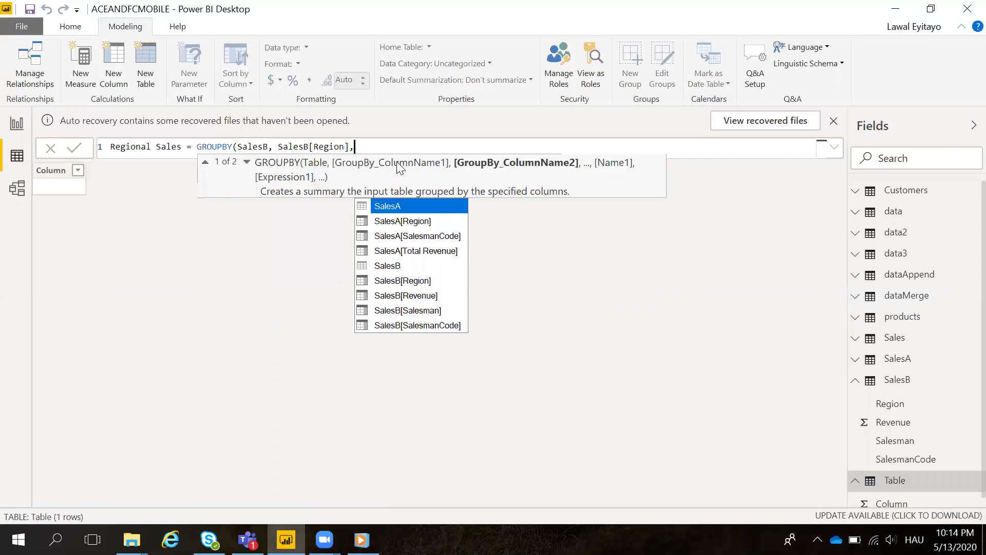
type("sales")
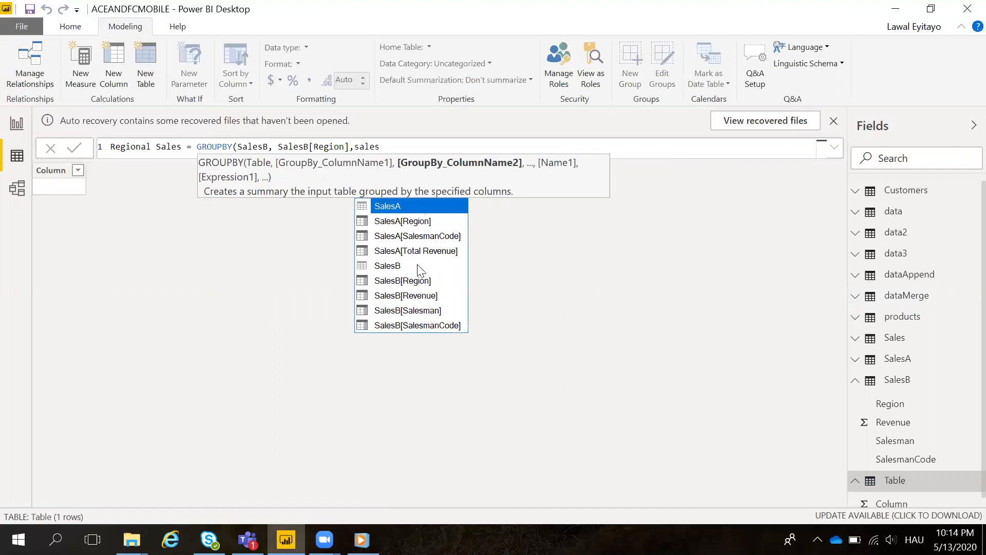
double_click(429, 311)
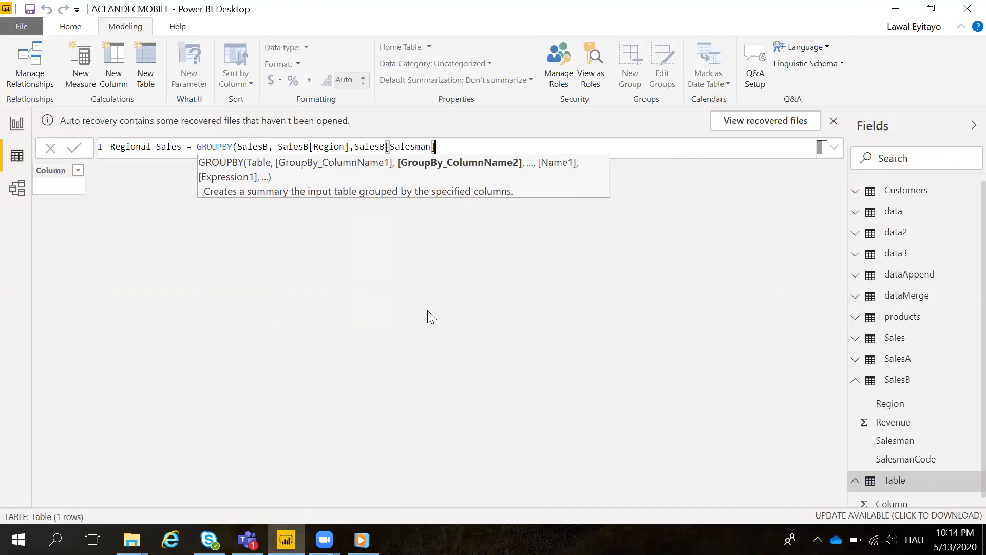
double_click(374, 146)
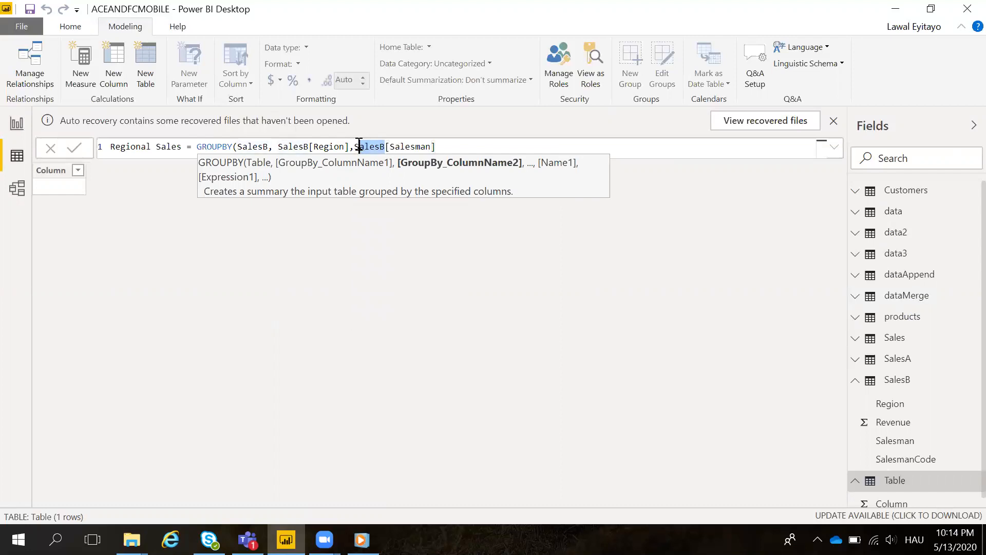
Name the aggregated column "Total Revenue" after the grouping columns in the GROUPBY formula
left_click(450, 146)
type(",")
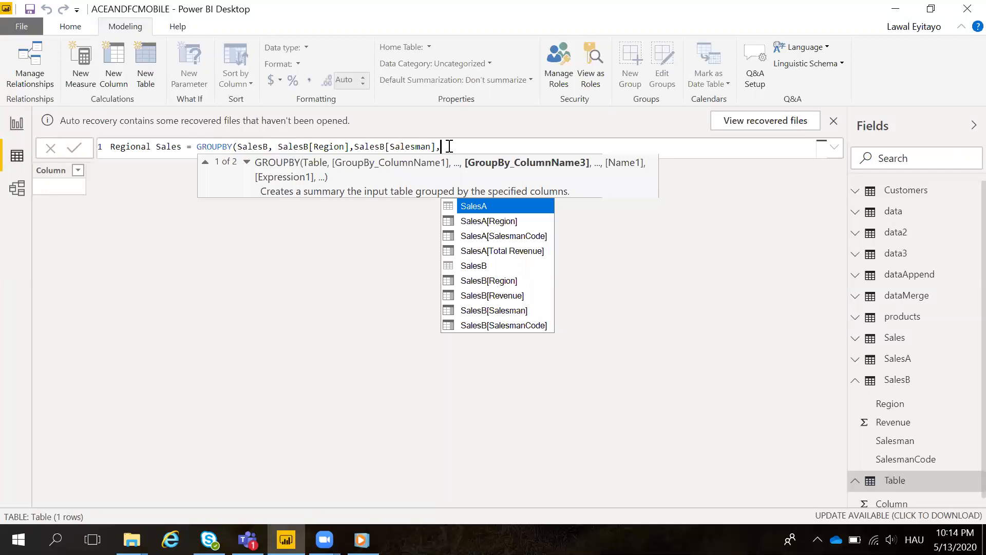
key("BackSpace")
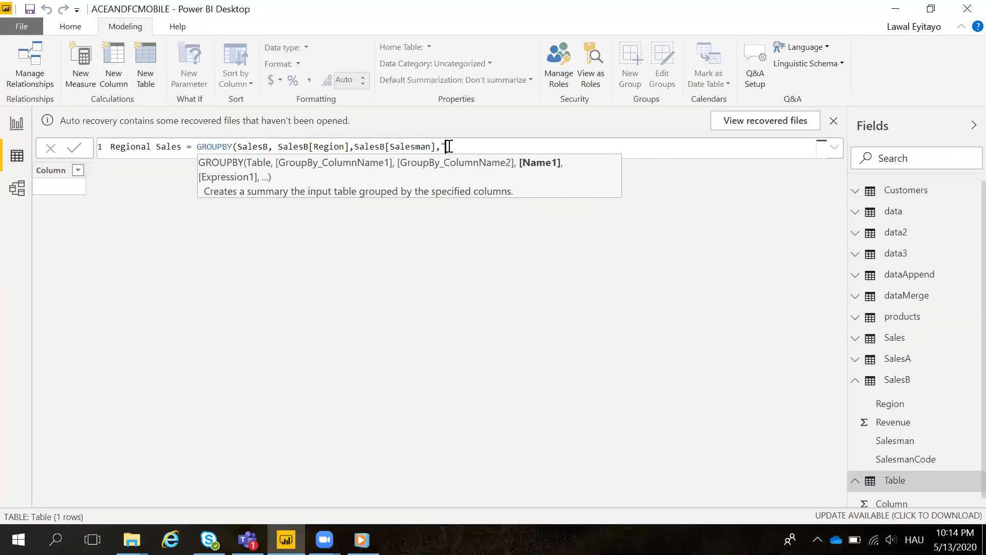
type("\"Total Revenue\"")
type(",")
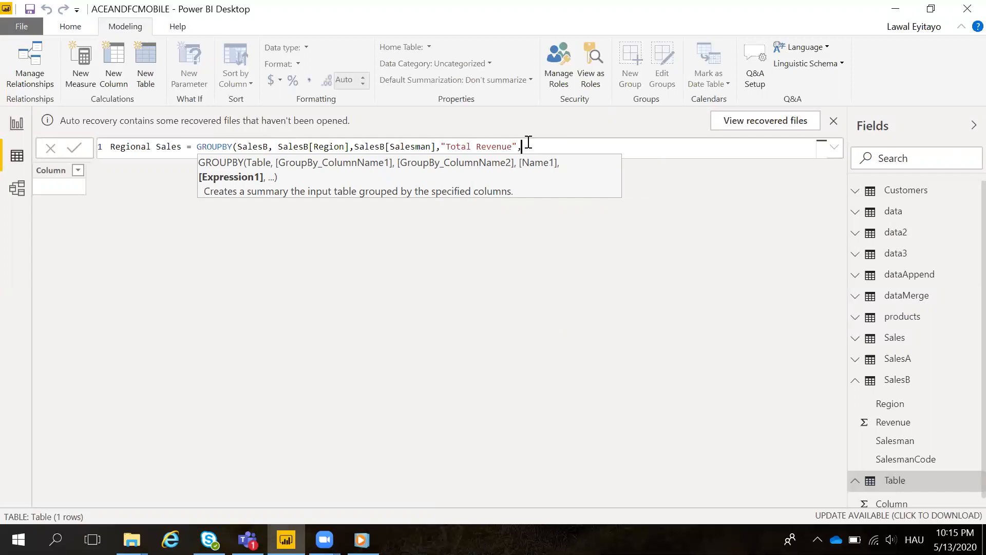
Start the Total Revenue expression with SUMX, using CURRENTGROUP() as its table argument
type(" sumx")
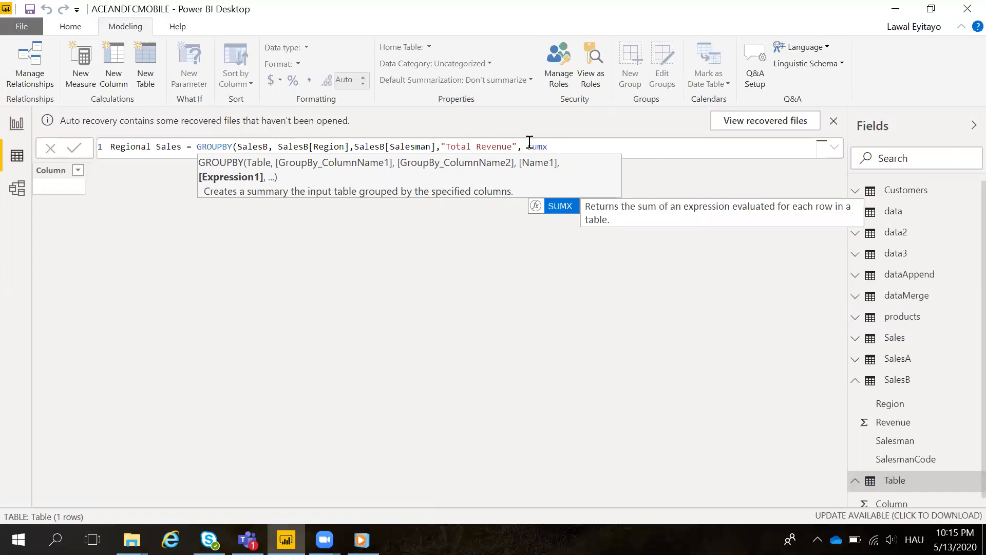
key("Tab")
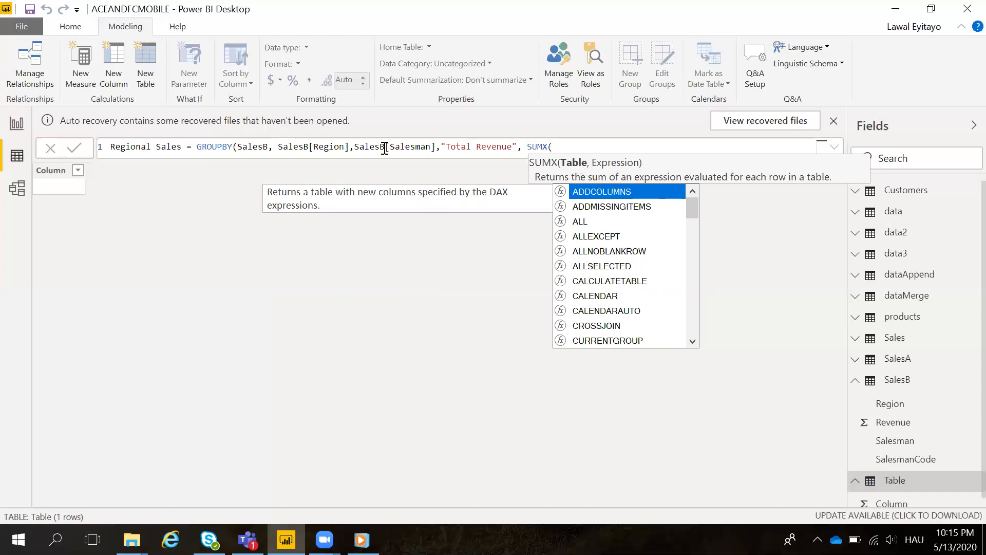
left_click_drag(237, 146, 426, 147)
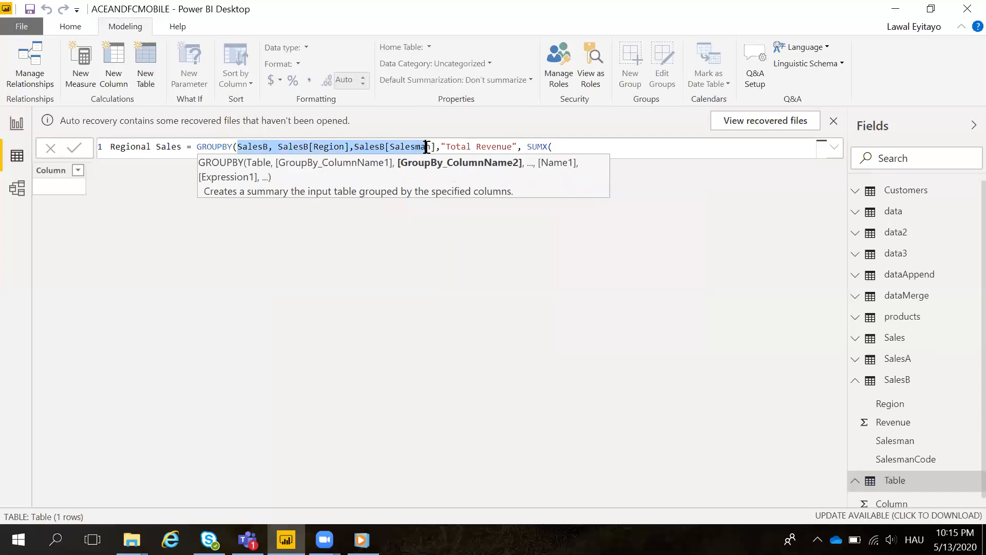
left_click(578, 147)
type("curre")
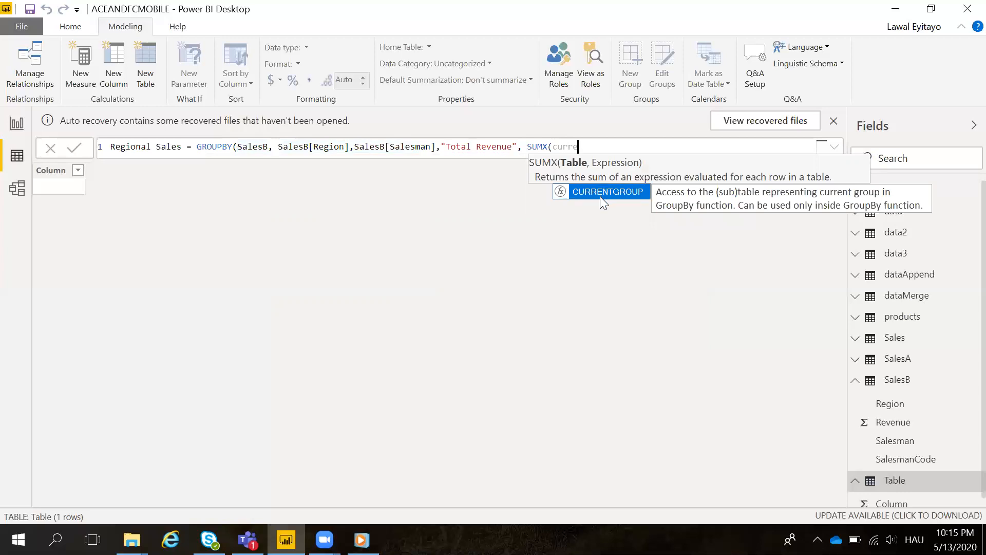
key("Tab")
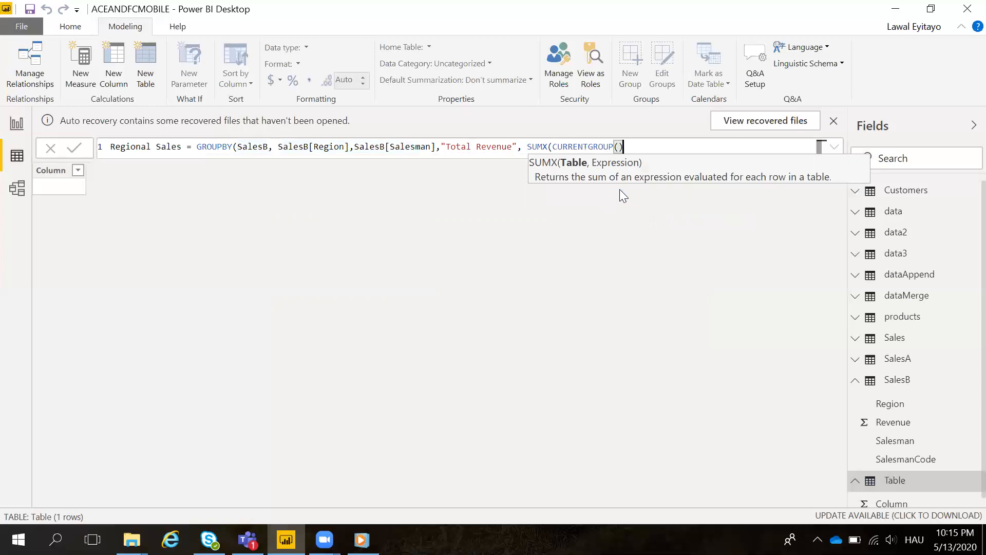
Set SalesB[Revenue] as the SUMX expression, then close both functions and commit the table formula
type(",")
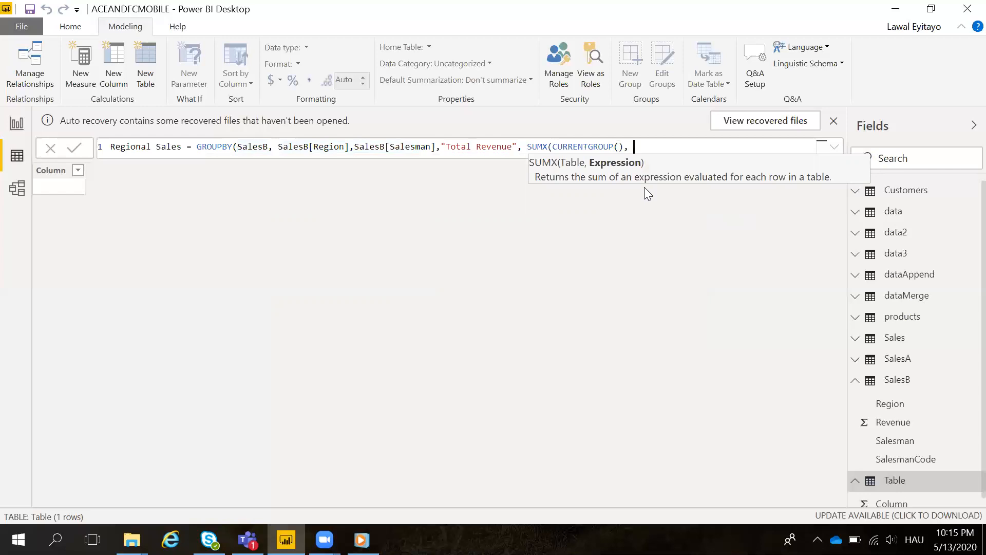
key("BackSpace")
type("sales")
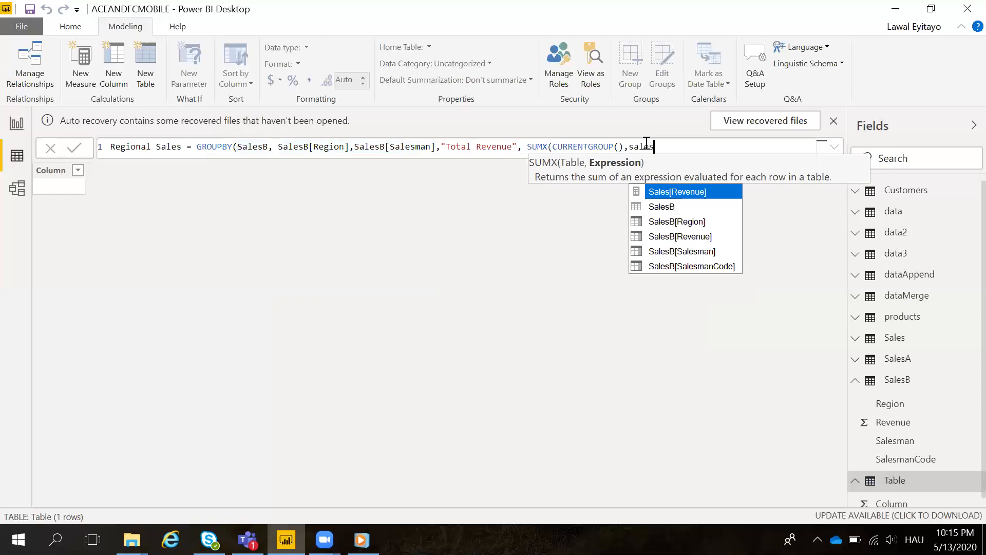
left_click(696, 237)
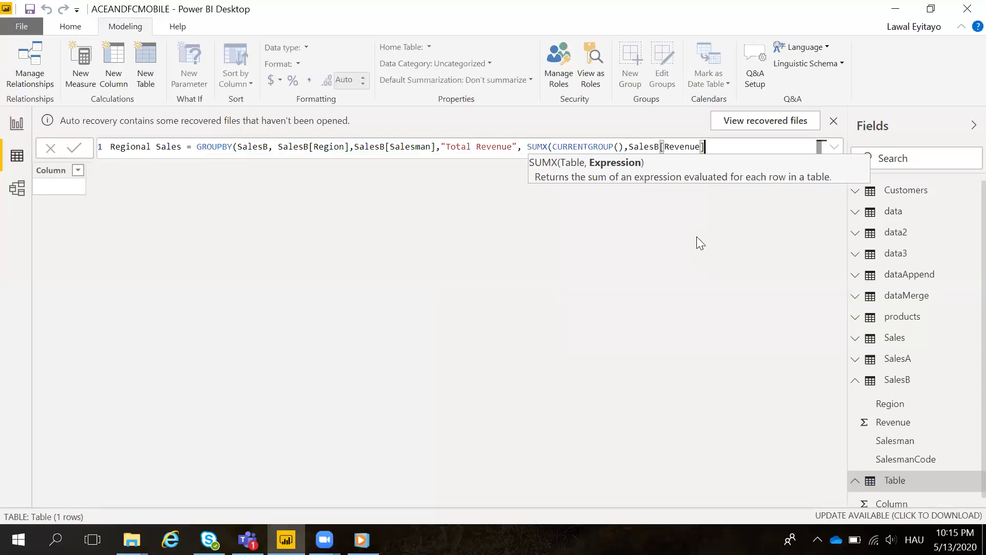
type(")")
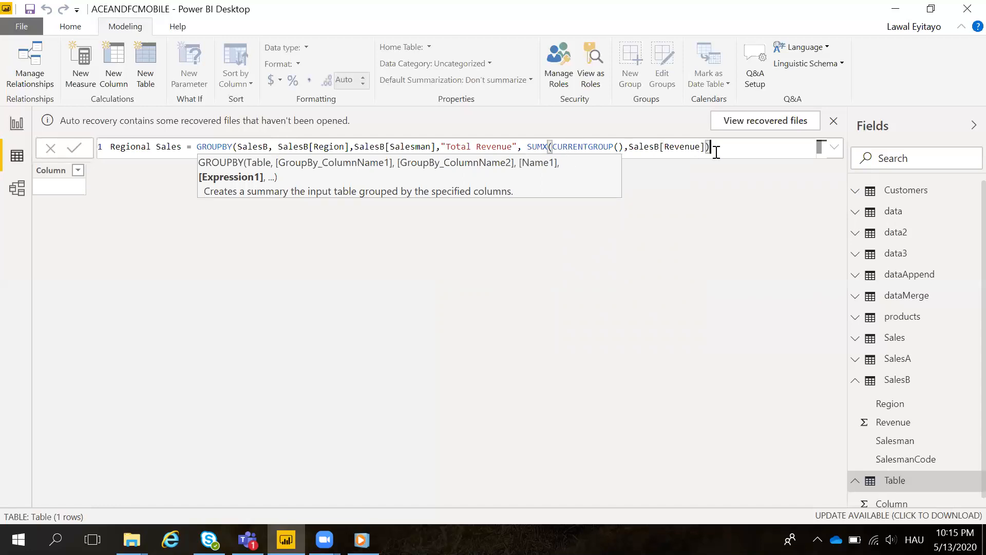
type(")")
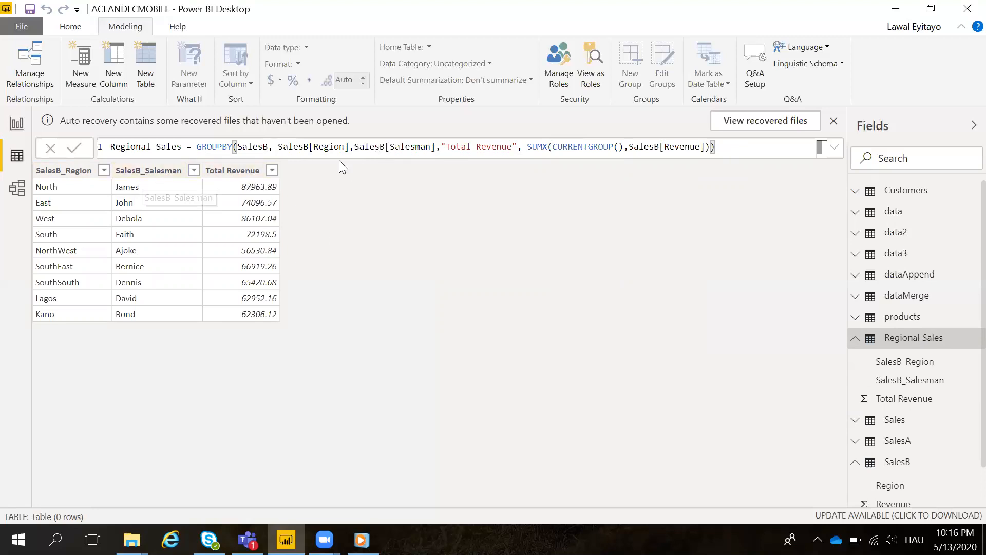
Change the second grouping column in the Regional Sales formula to SalesB[SalesmanCode] and commit it
left_click(430, 146)
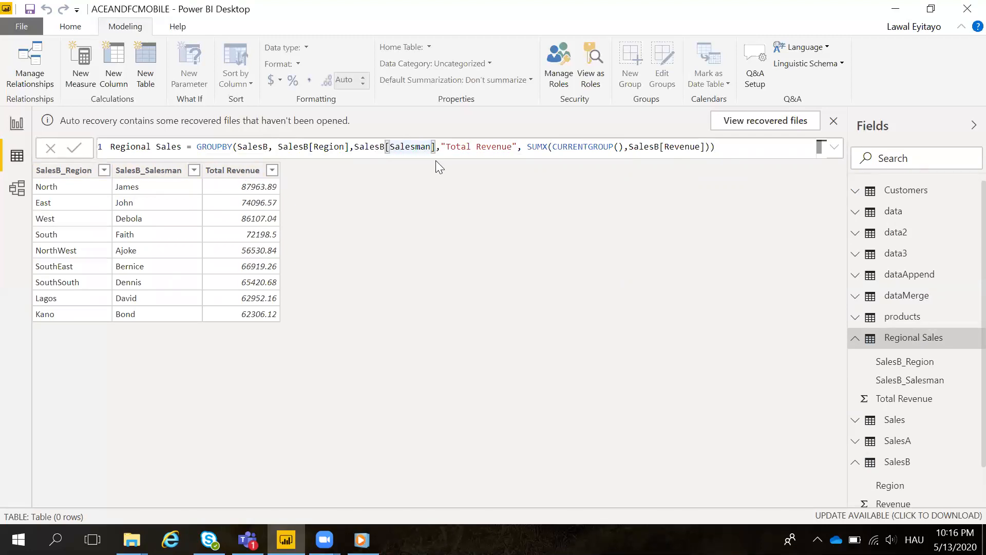
type("code")
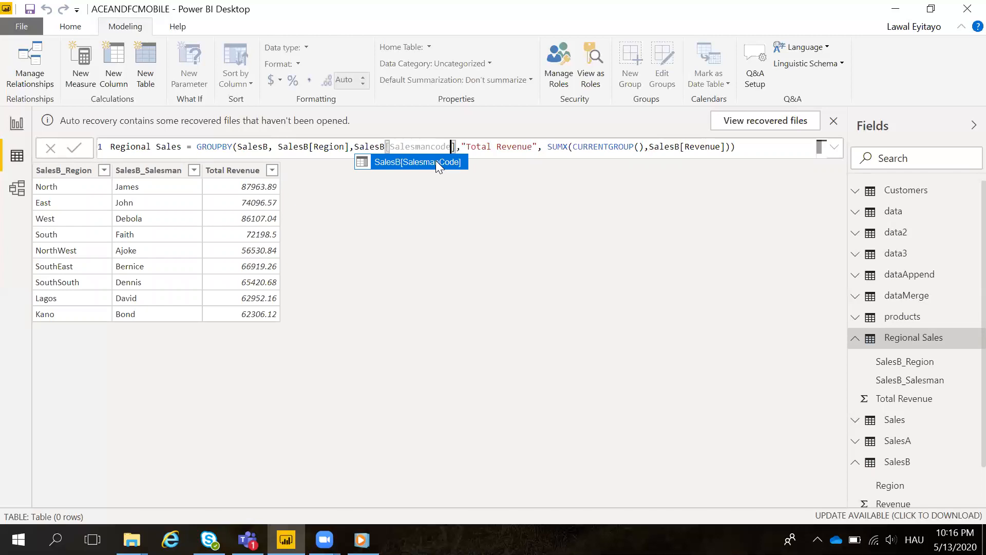
left_click(435, 160)
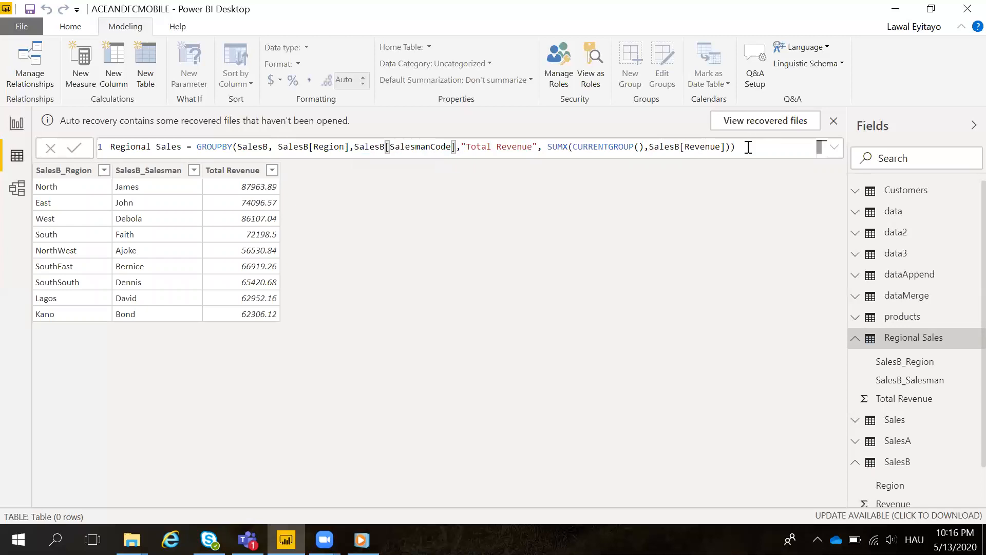
left_click(747, 147)
key("Return")
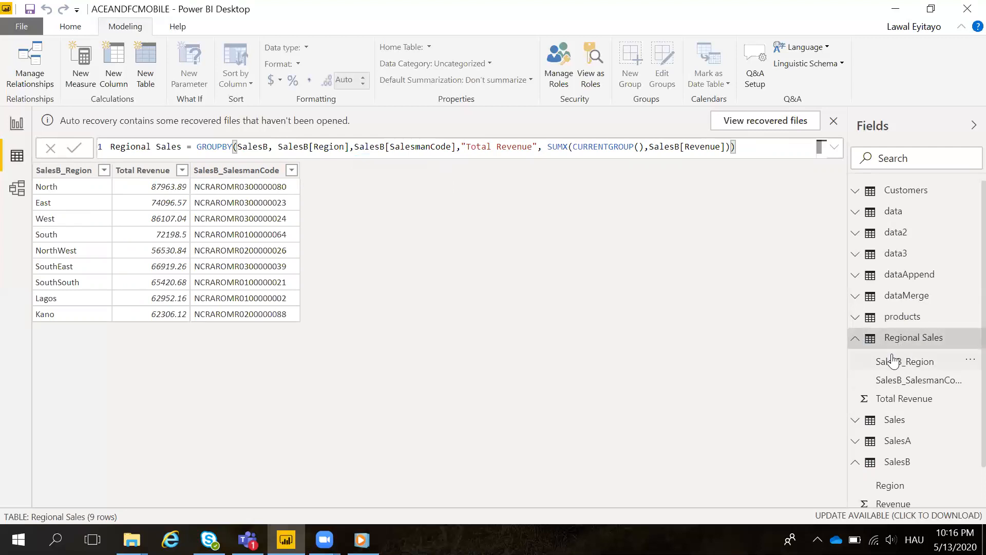
Compare the Regional Sales table's total revenue by region and salesman code with the data in SalesA and SalesB
left_click(858, 344)
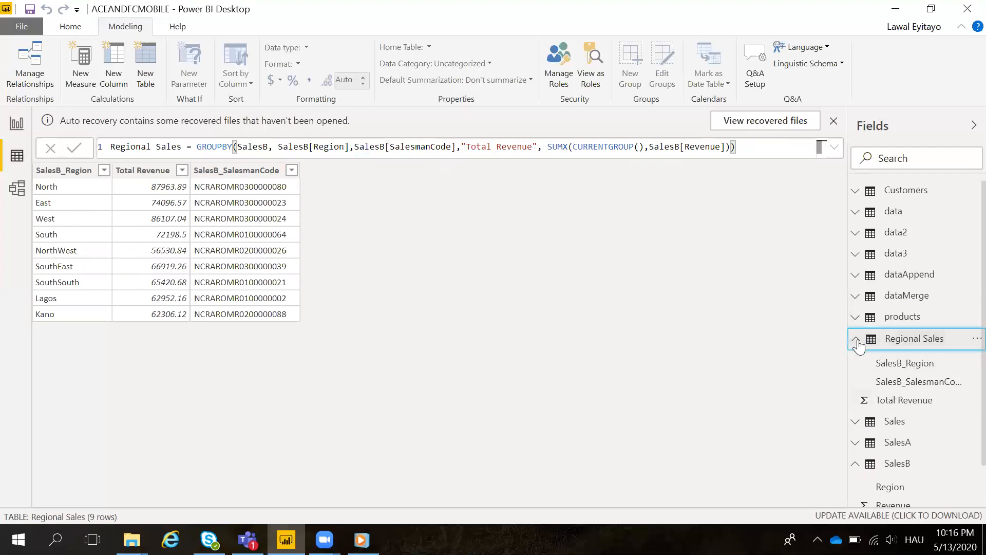
left_click(857, 342)
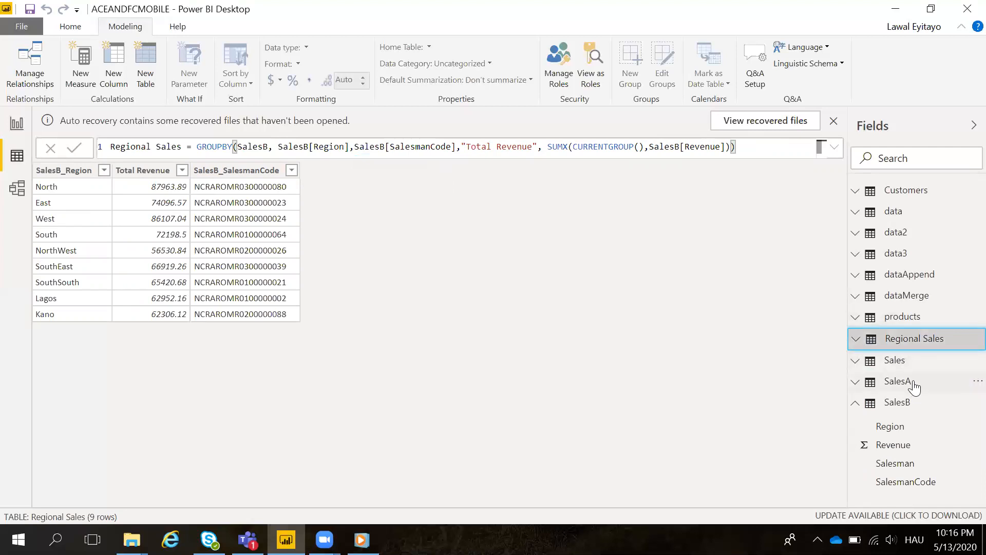
left_click(898, 381)
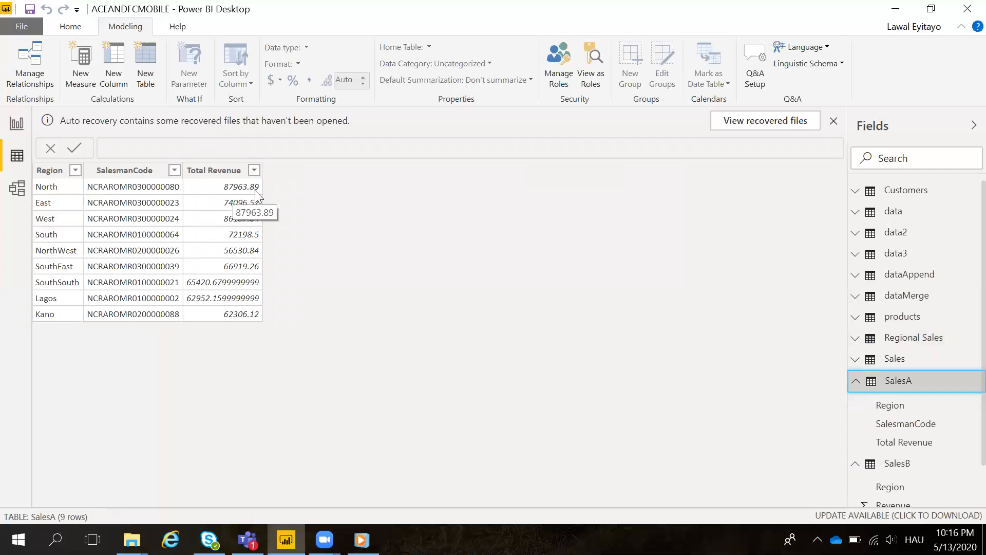
left_click(862, 464)
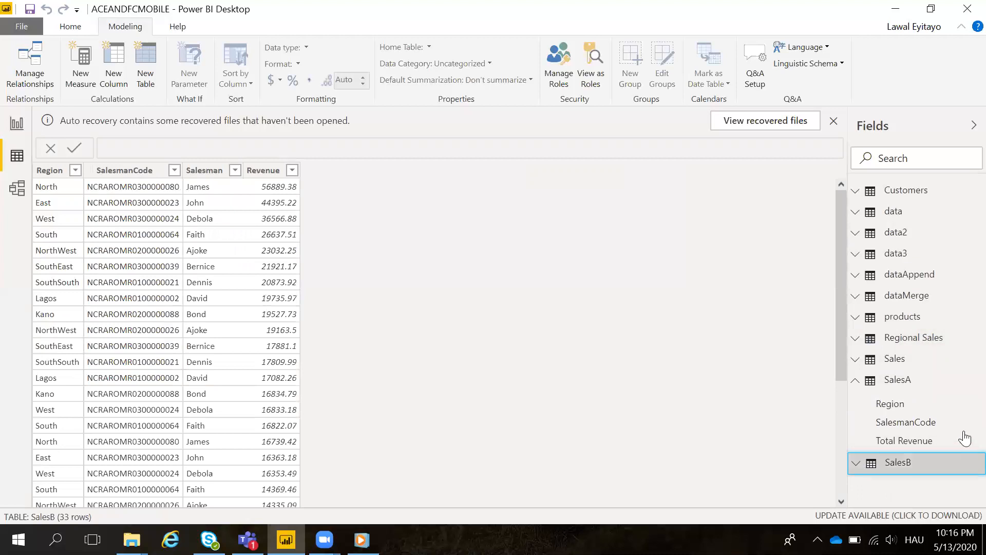
left_click(918, 343)
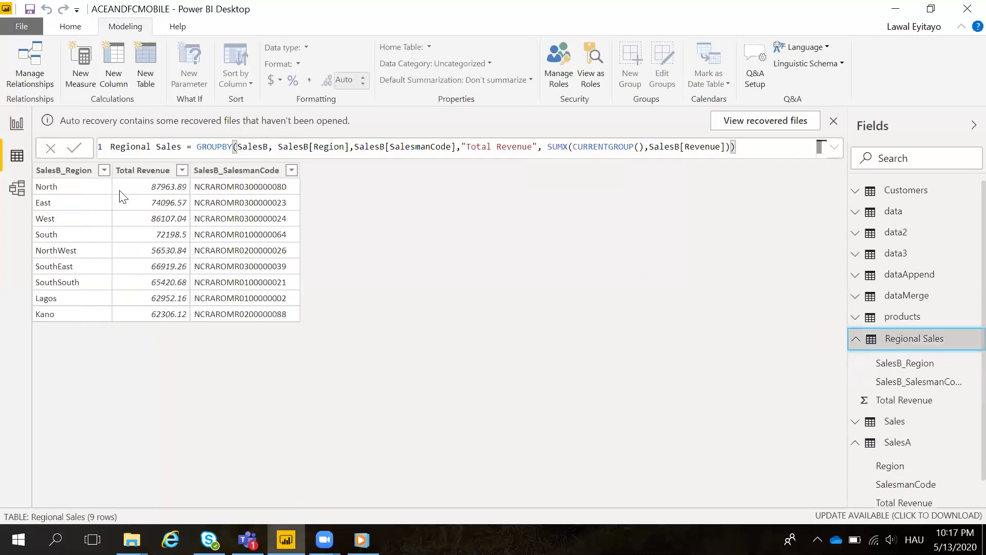
left_click(902, 445)
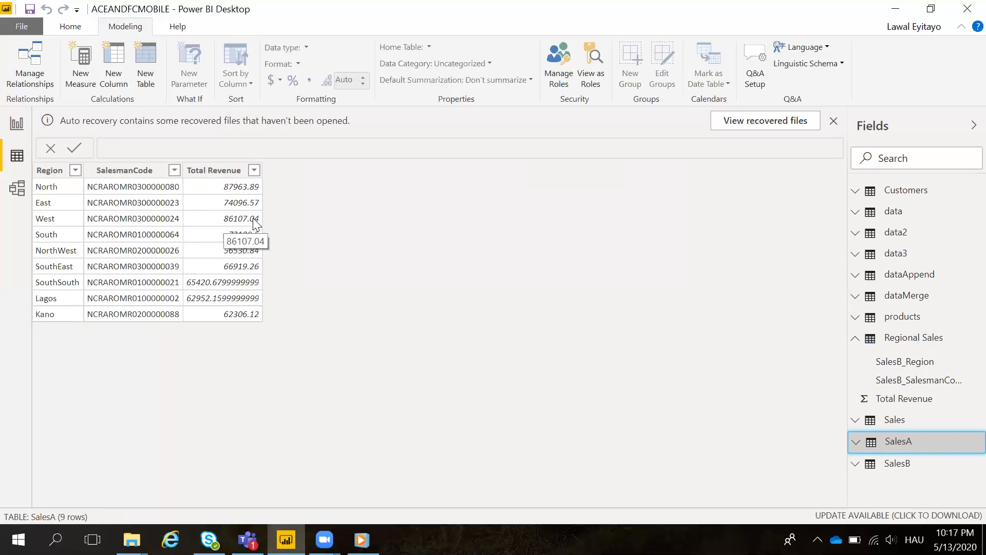
left_click(894, 337)
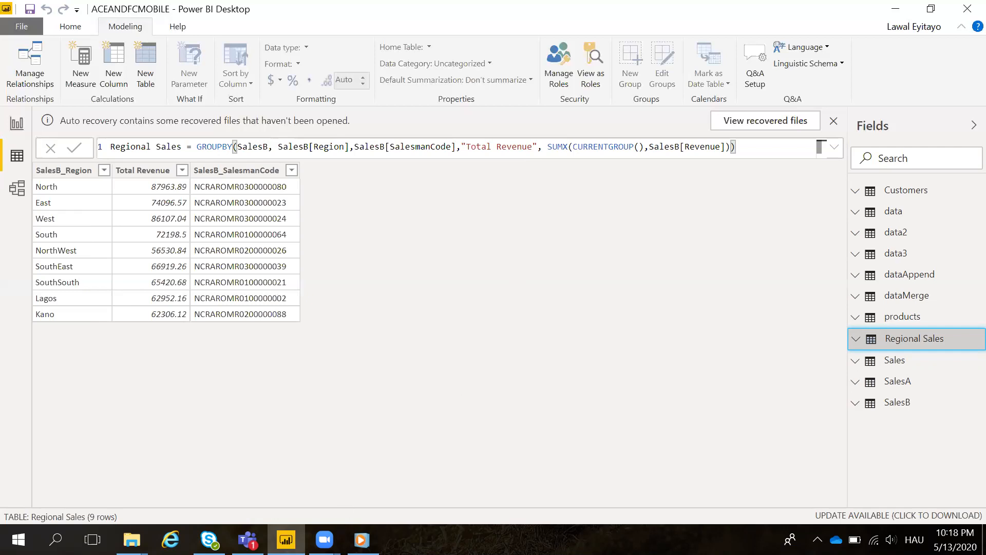
mouse_move(324, 539)
mouse_move(391, 459)
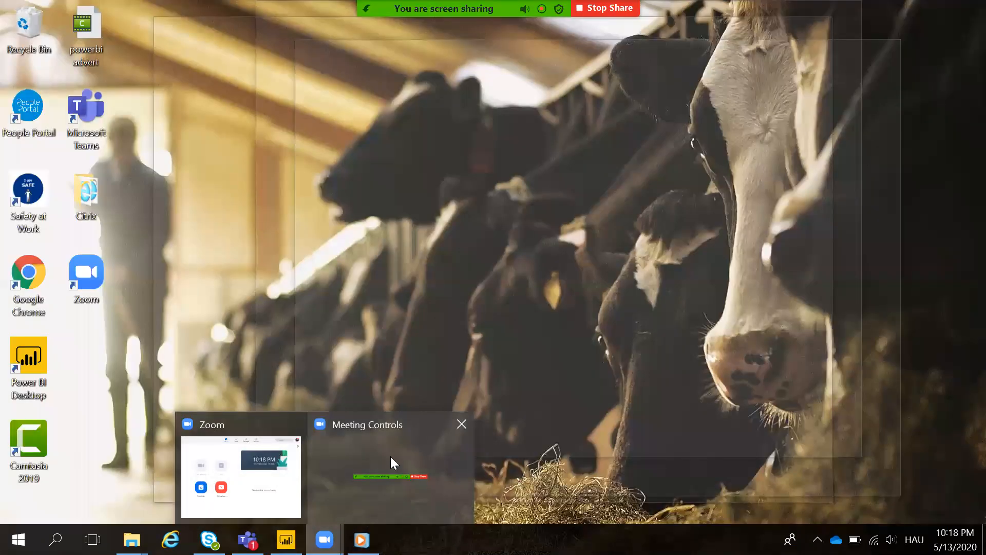